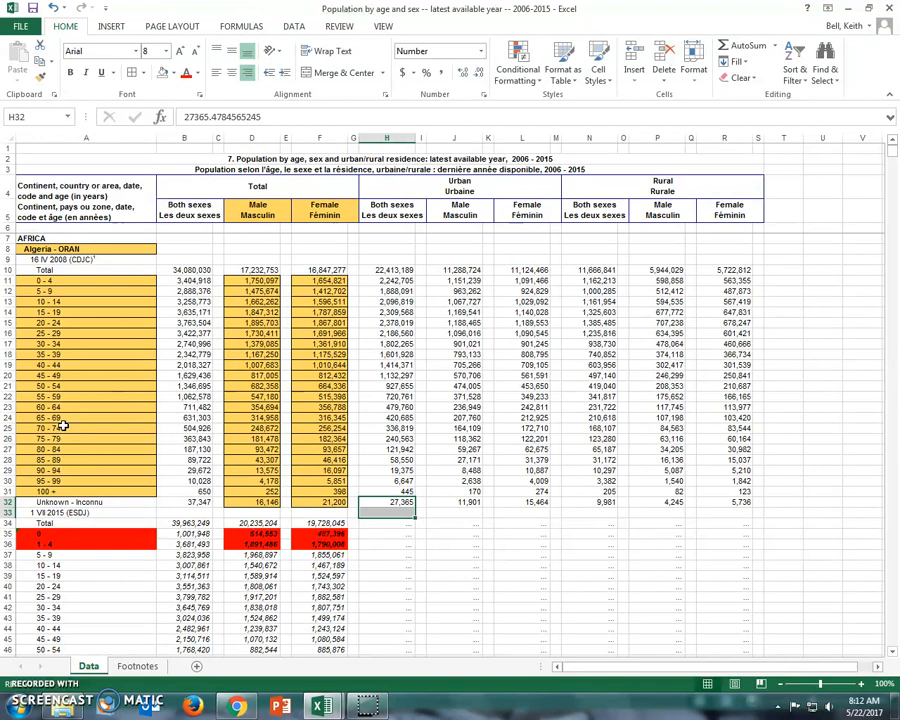
# Step: Add cell borders to the red-filled 0 and 1 - 4 rows in the age, Male and Female columns
pyautogui.moveTo(40, 533); pyautogui.dragTo(78, 542)
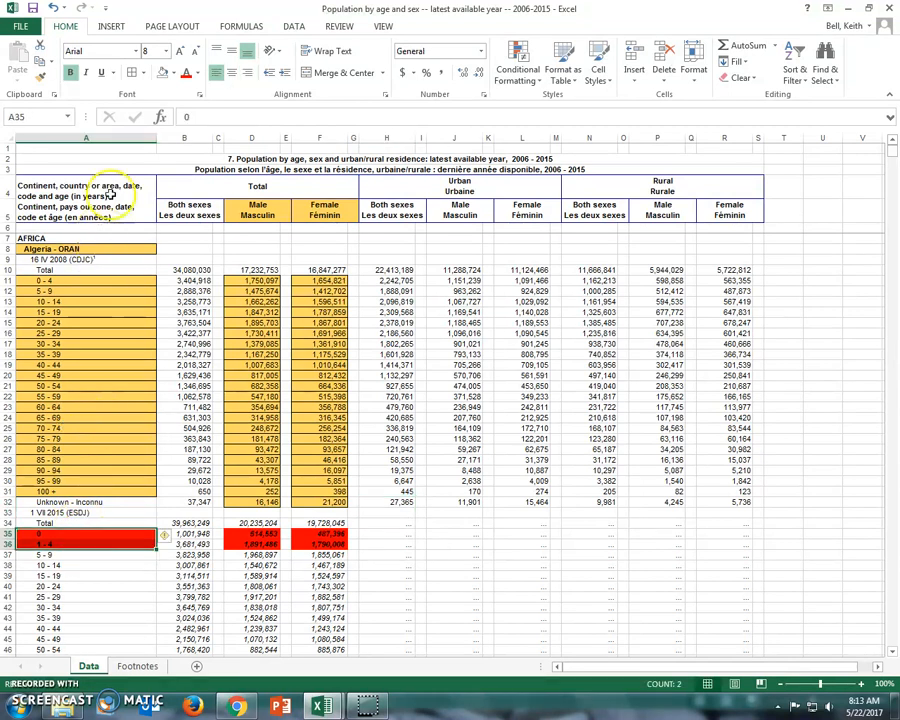
pyautogui.click(173, 73)
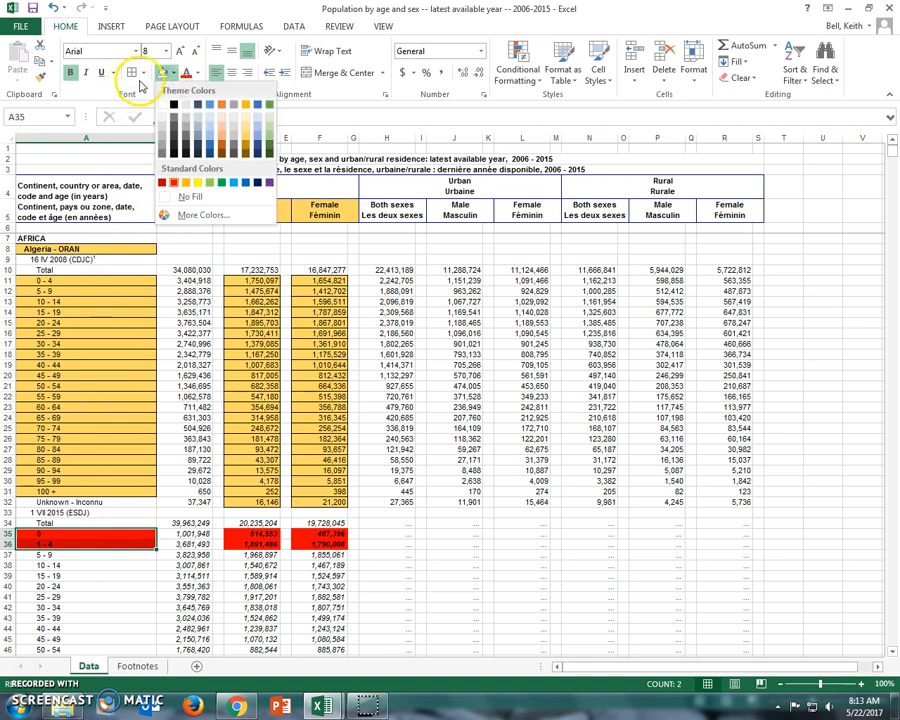
pyautogui.click(132, 74)
pyautogui.click(246, 537)
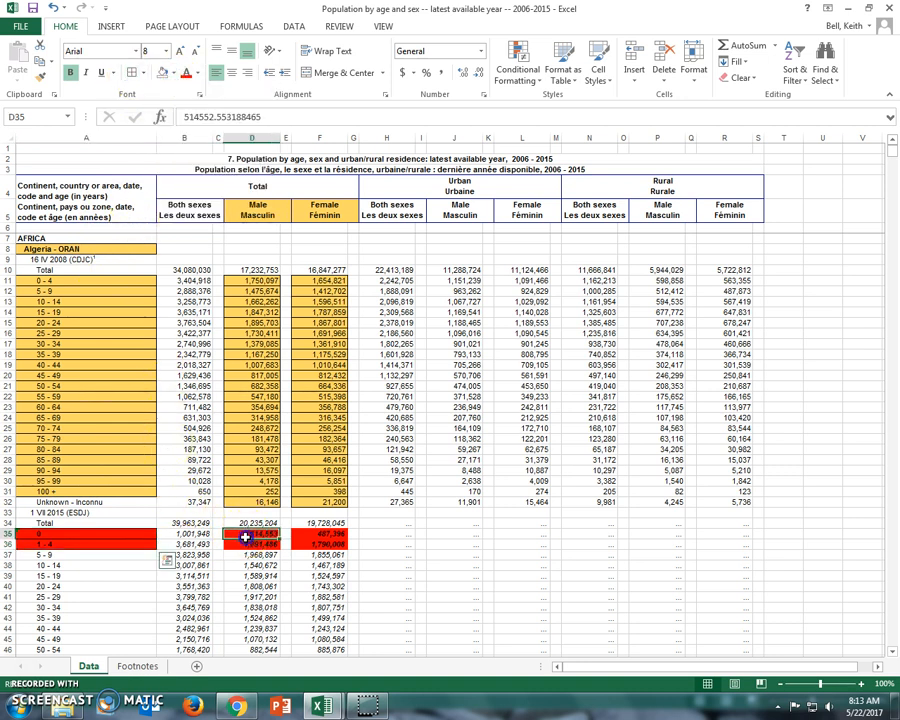
pyautogui.moveTo(246, 537); pyautogui.dragTo(248, 542)
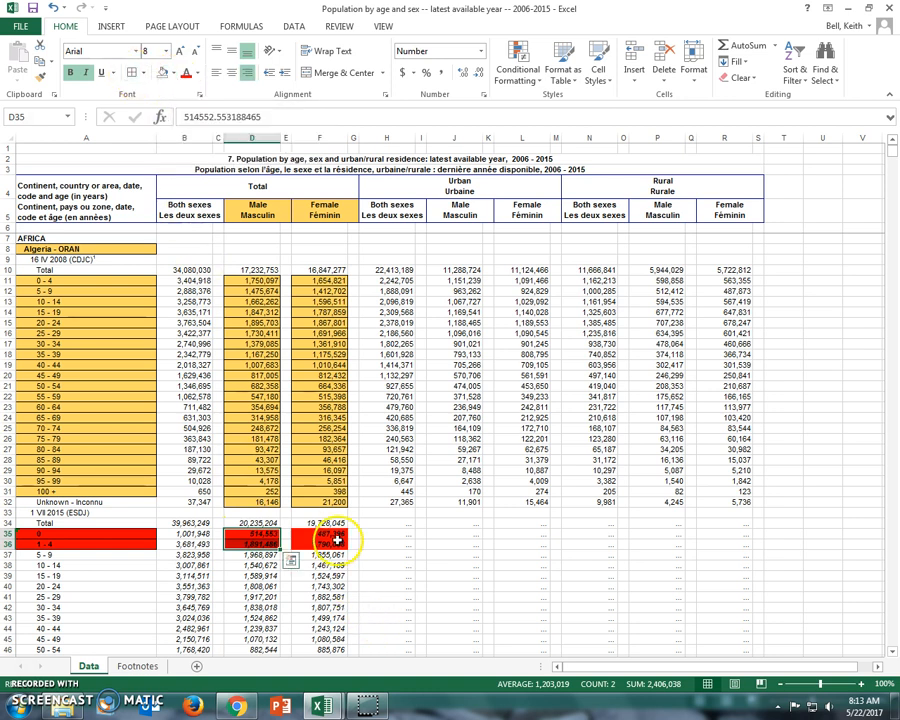
pyautogui.moveTo(338, 537); pyautogui.dragTo(338, 544)
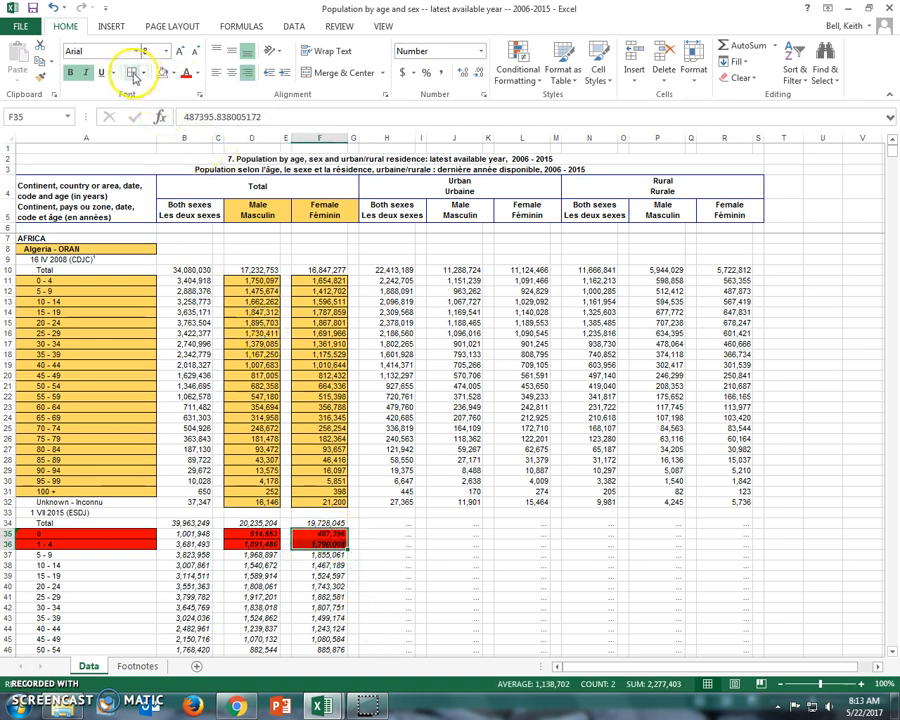
pyautogui.click(466, 543)
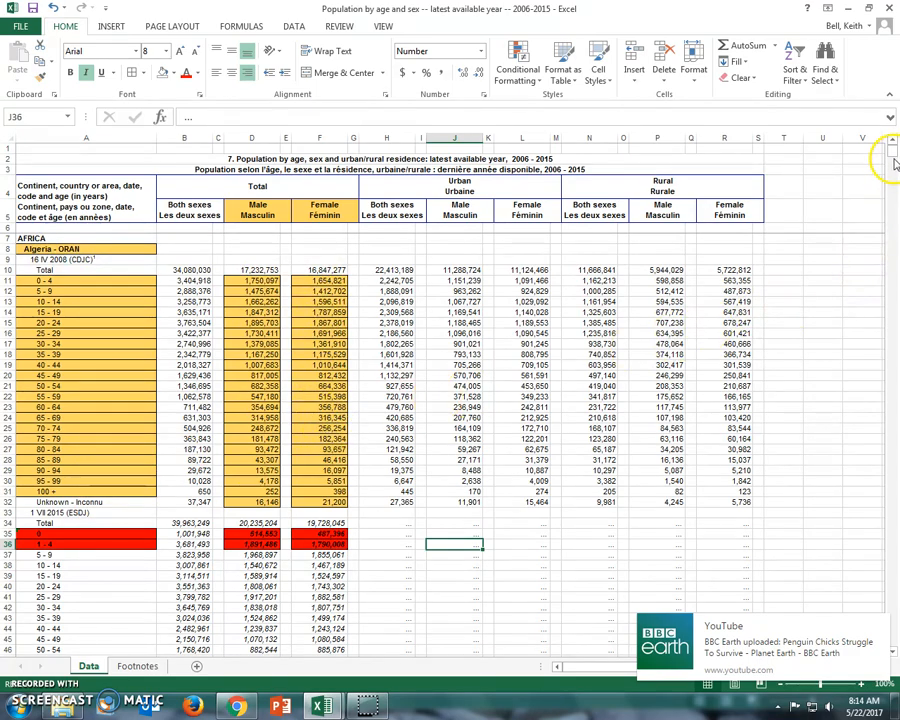
# Step: Go to the Vanuatu - PORT VILA block at the end of the Data sheet
pyautogui.moveTo(892, 150); pyautogui.dragTo(890, 650)
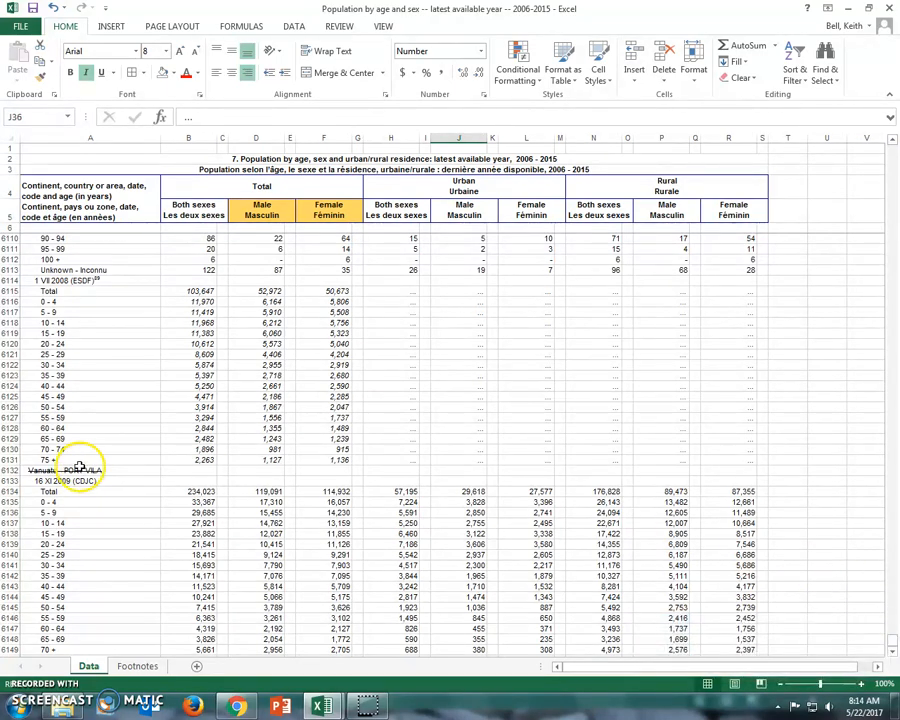
pyautogui.scroll(-6, 290, 486)
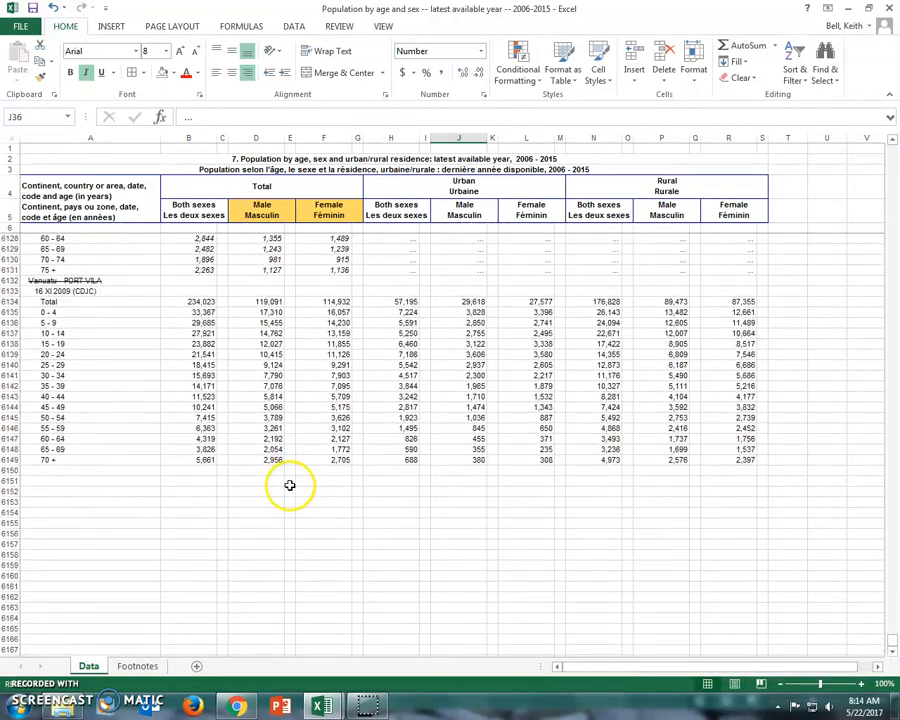
pyautogui.scroll(-1, 290, 484)
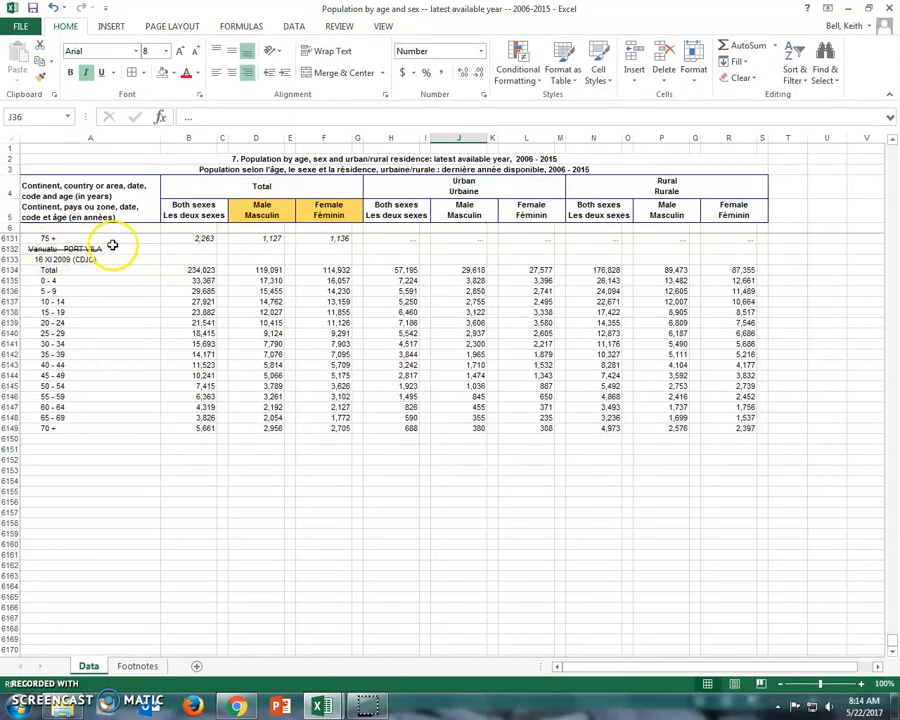
# Step: Put the Vanuatu age-group labels from 0 - 4 to 70 + on the clipboard
pyautogui.moveTo(100, 282); pyautogui.dragTo(100, 297)
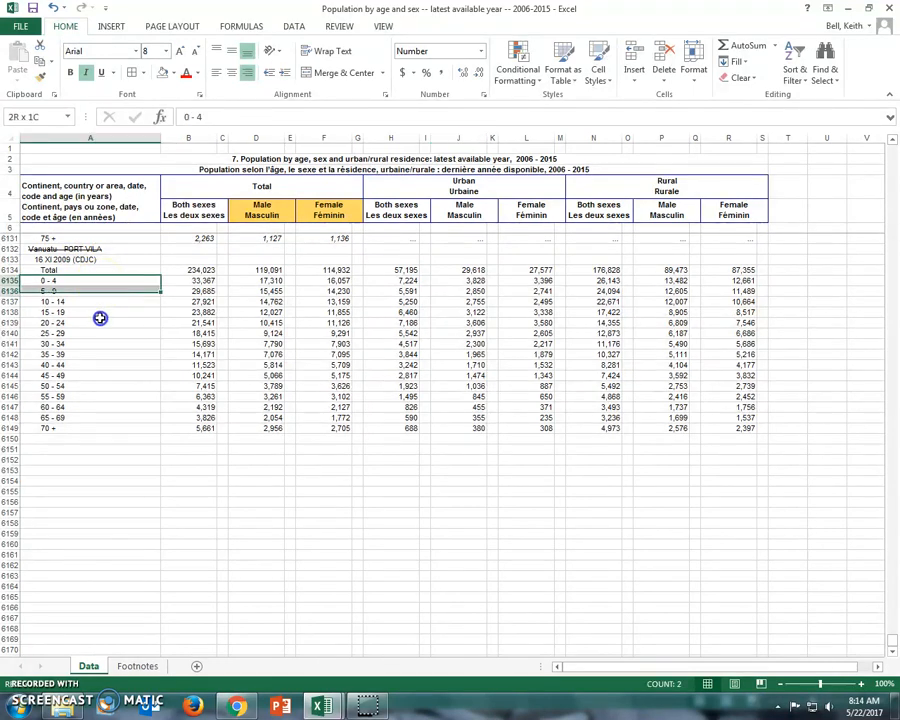
pyautogui.moveTo(102, 428); pyautogui.dragTo(102, 420)
pyautogui.rightClick(107, 388)
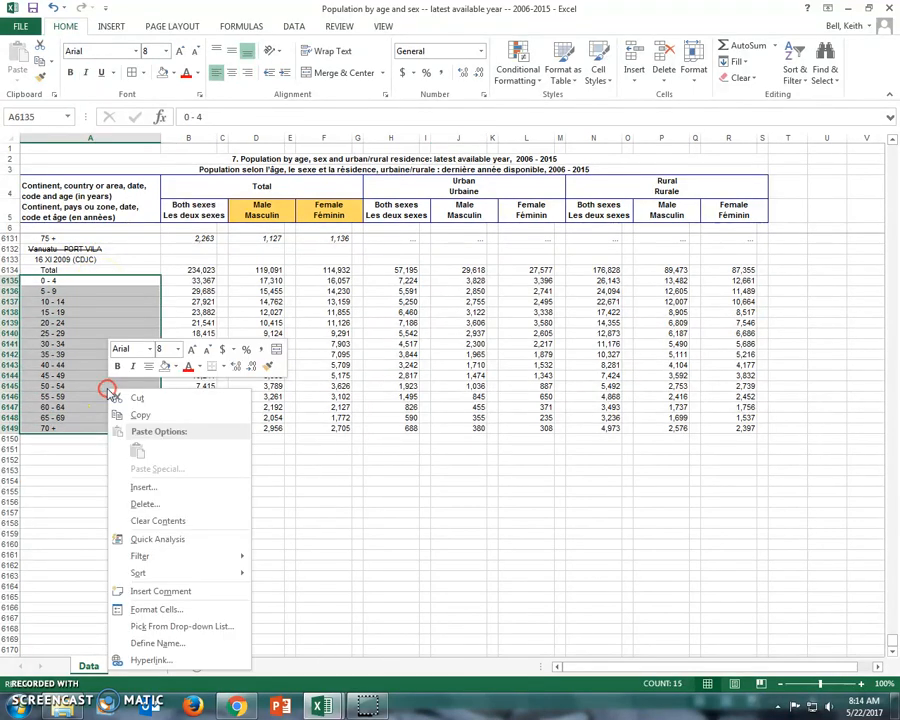
pyautogui.click(137, 399)
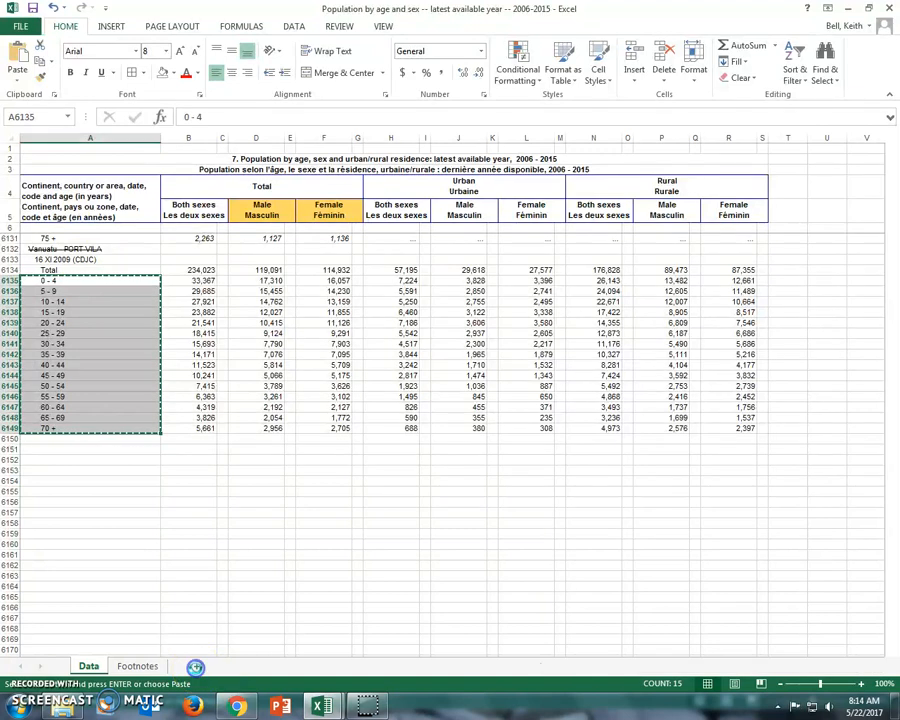
# Step: Add a new worksheet, place it after Footnotes, and name it Vanuatu
pyautogui.click(197, 667)
pyautogui.click(140, 668)
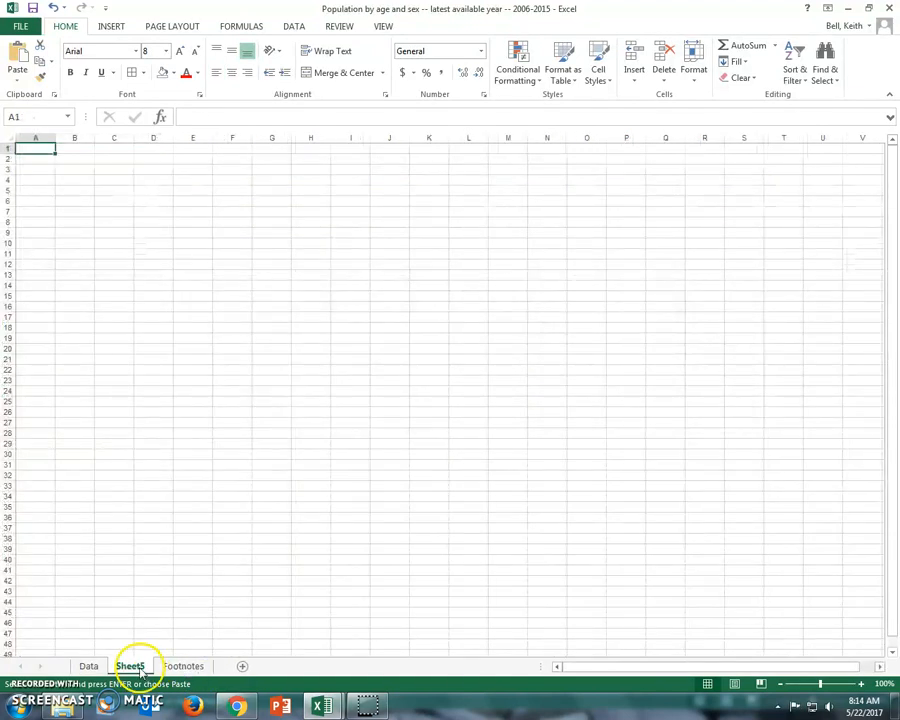
pyautogui.rightClick(190, 667)
pyautogui.moveTo(227, 668); pyautogui.dragTo(188, 669)
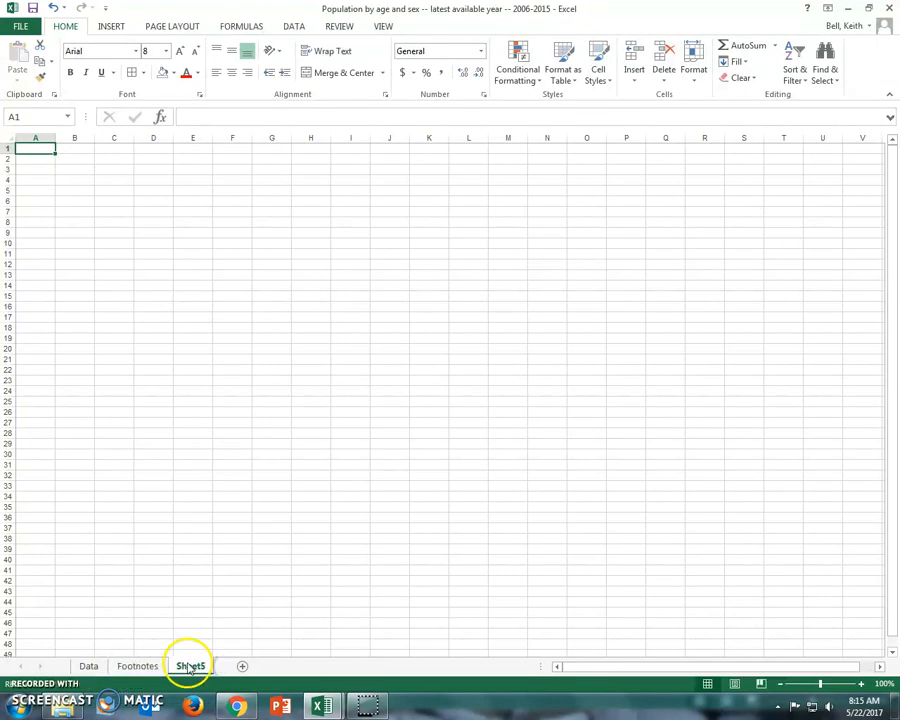
pyautogui.rightClick(190, 667)
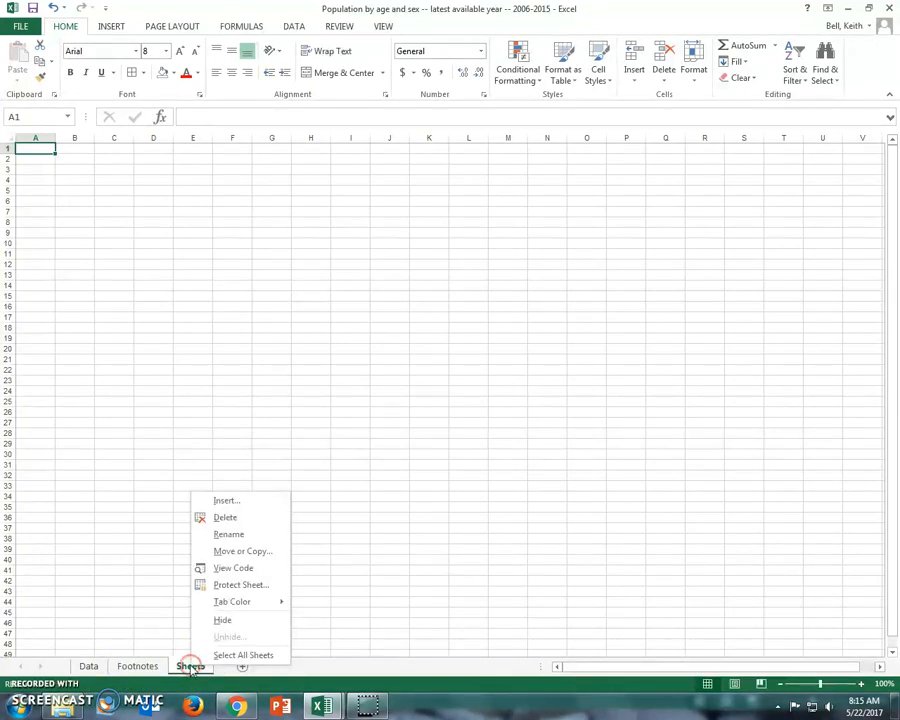
pyautogui.click(226, 533)
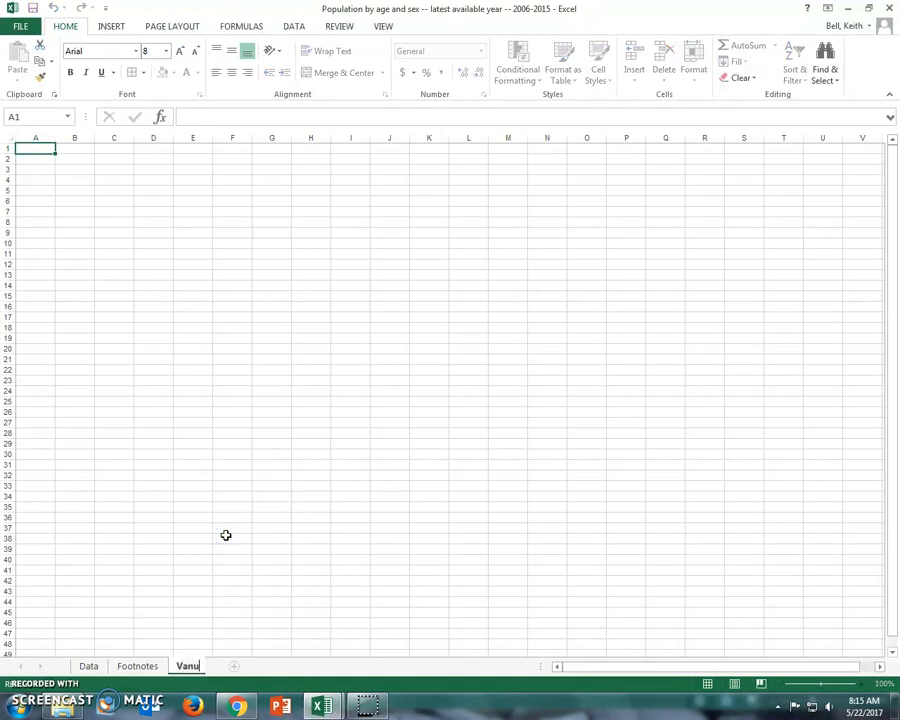
pyautogui.write('Vanuatu')
pyautogui.press('Return')
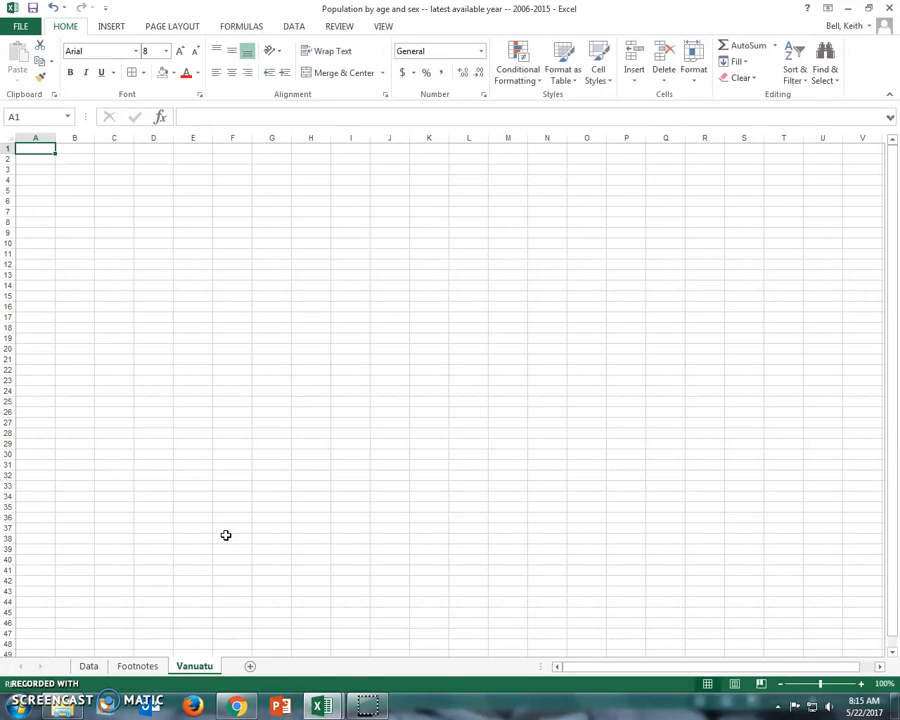
# Step: Copy the Vanuatu labels from Total to 70 + on the Data sheet into A1 of the Vanuatu sheet and widen column A
pyautogui.rightClick(41, 148)
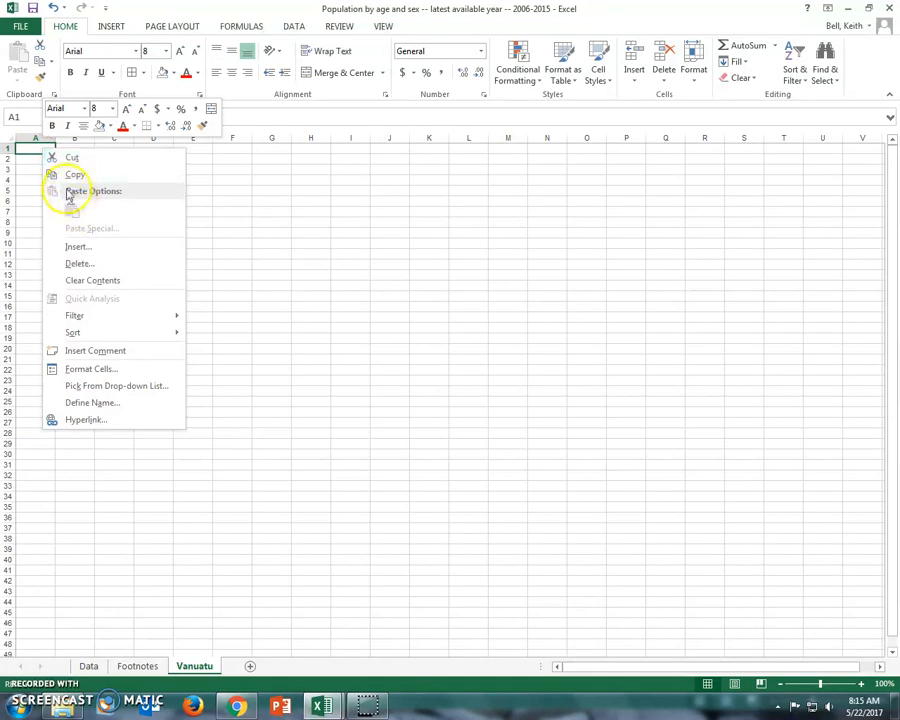
pyautogui.click(32, 149)
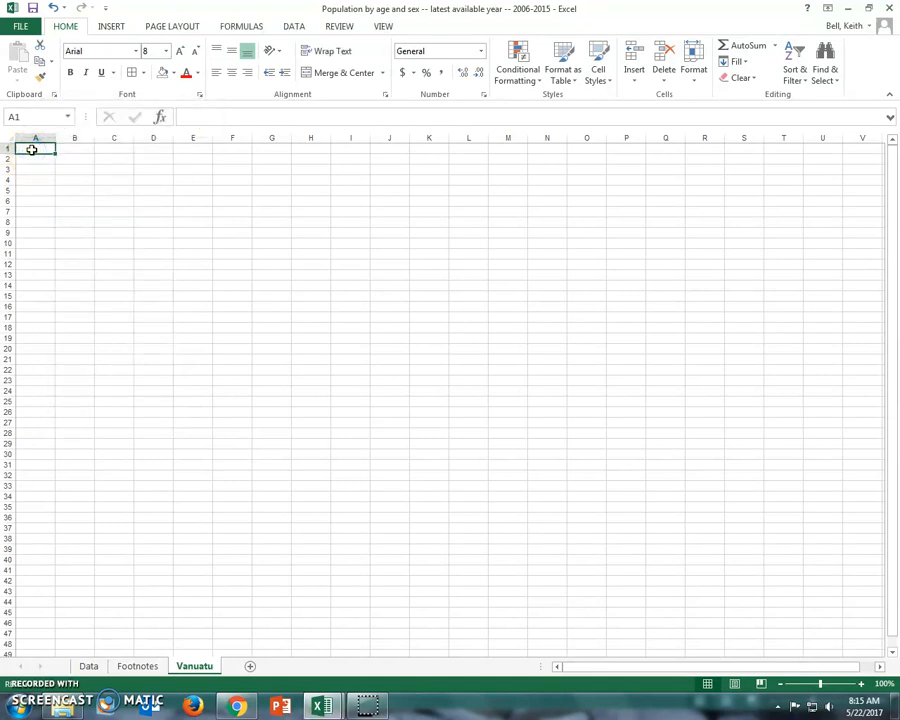
pyautogui.click(88, 666)
pyautogui.click(96, 471)
pyautogui.moveTo(82, 281); pyautogui.dragTo(82, 418)
pyautogui.moveTo(92, 270); pyautogui.dragTo(82, 425)
pyautogui.hotkey('ctrl', 'c')
pyautogui.click(194, 666)
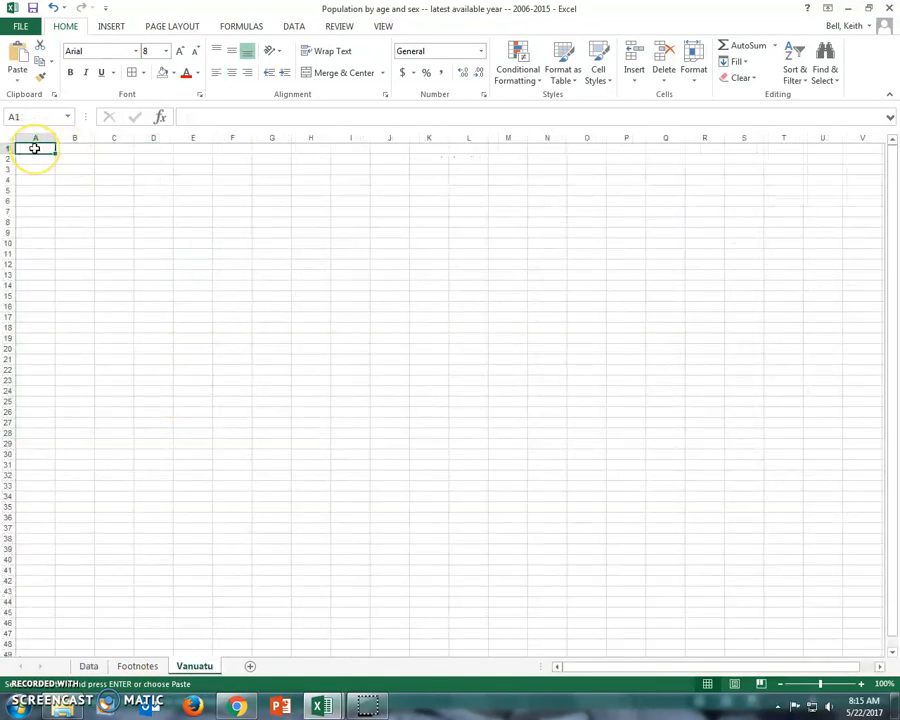
pyautogui.hotkey('ctrl', 'v')
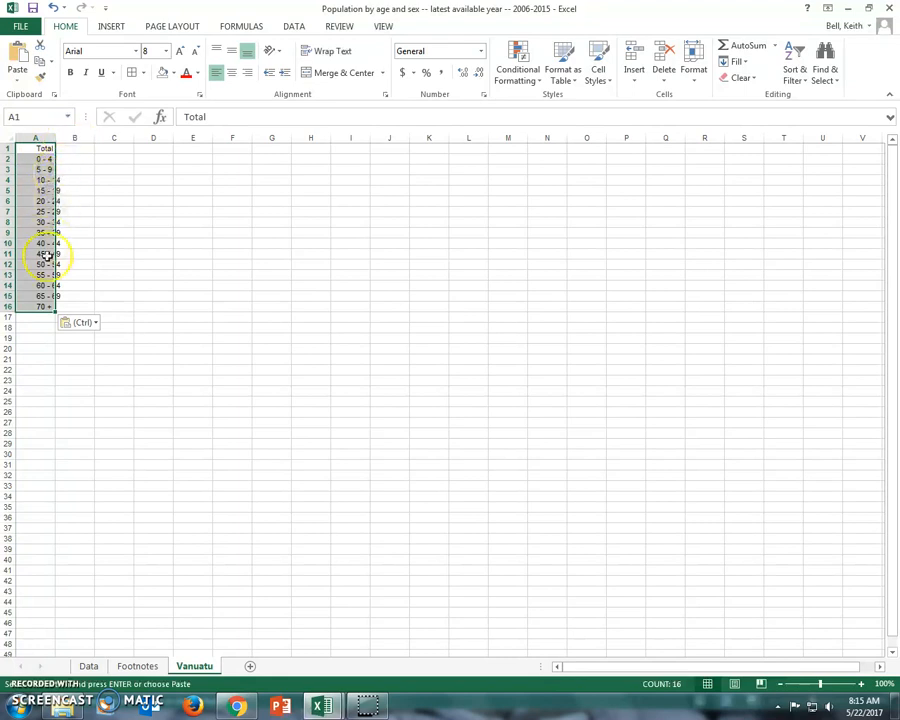
pyautogui.moveTo(53, 137); pyautogui.dragTo(95, 142)
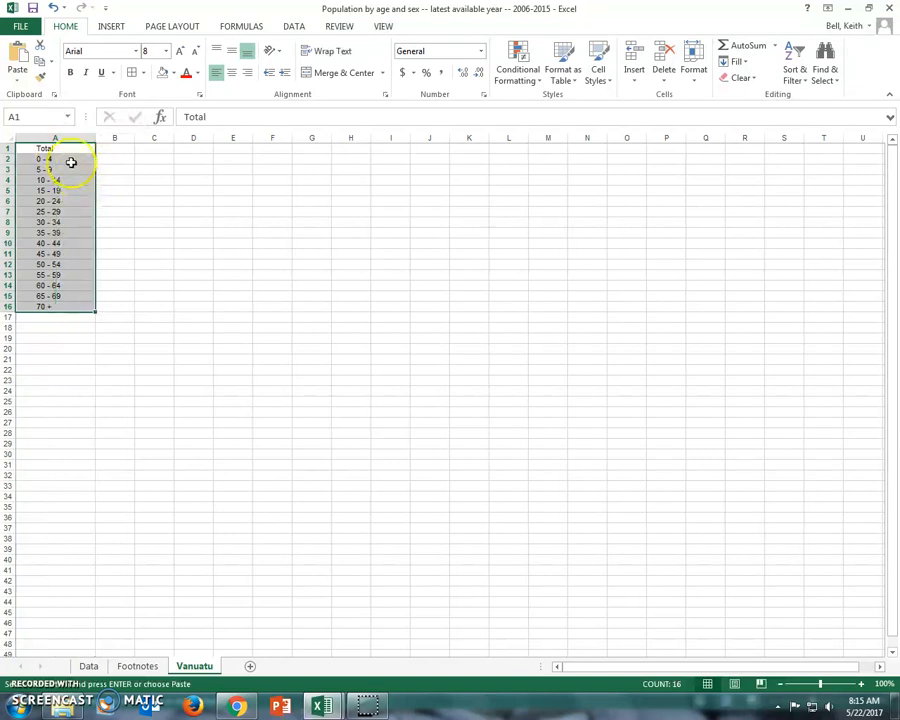
pyautogui.click(115, 360)
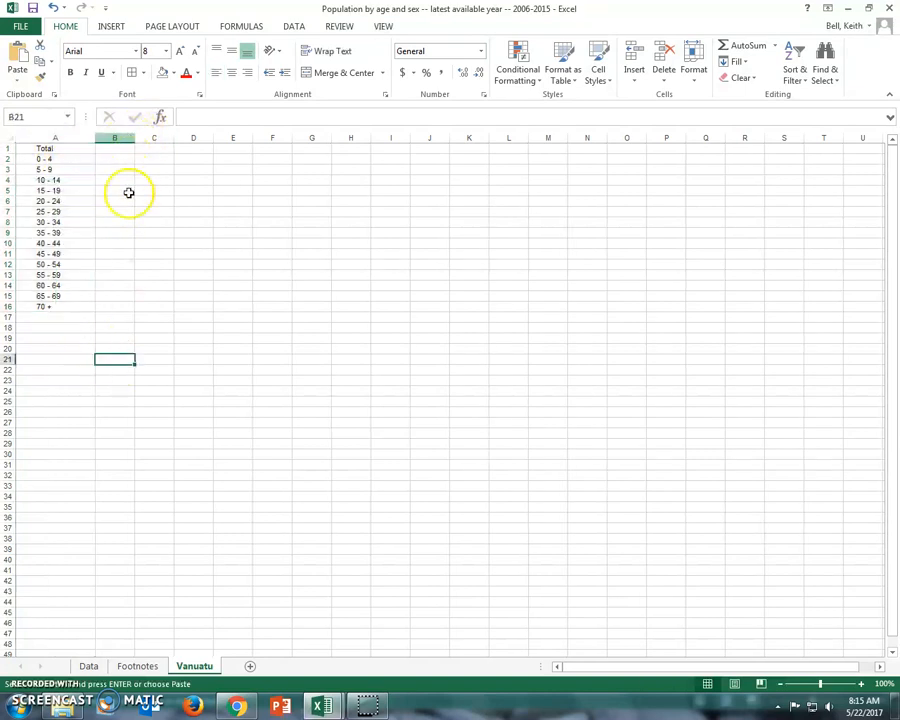
# Step: Copy Vanuatu's total Male and Female figures from the Data sheet into B1 of the Vanuatu sheet and widen both figure columns
pyautogui.click(88, 665)
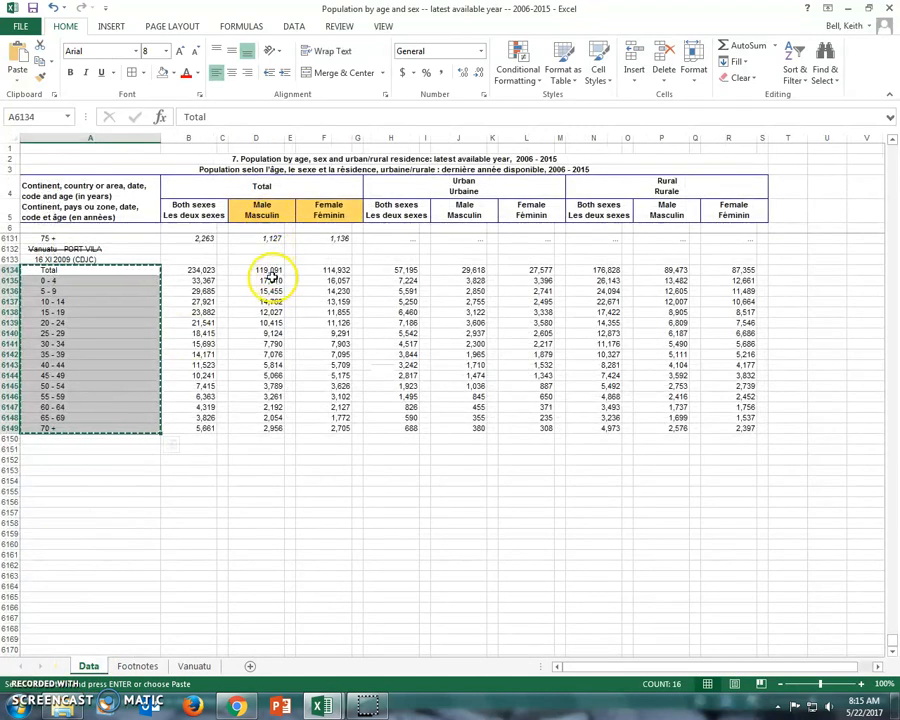
pyautogui.moveTo(264, 271); pyautogui.dragTo(328, 428)
pyautogui.hotkey('ctrl', 'c')
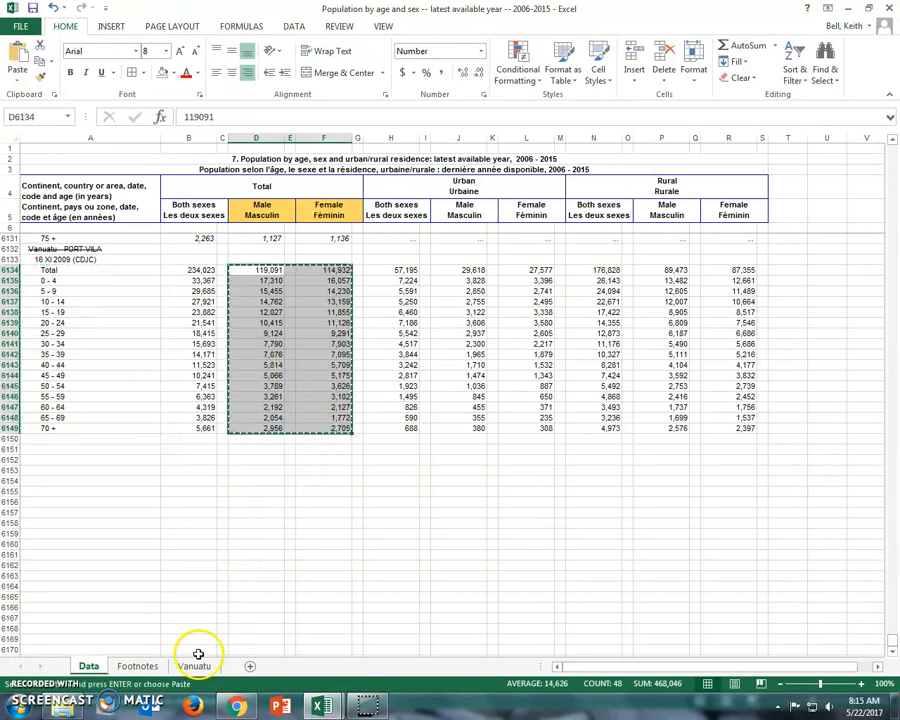
pyautogui.click(198, 670)
pyautogui.moveTo(120, 149); pyautogui.dragTo(164, 305)
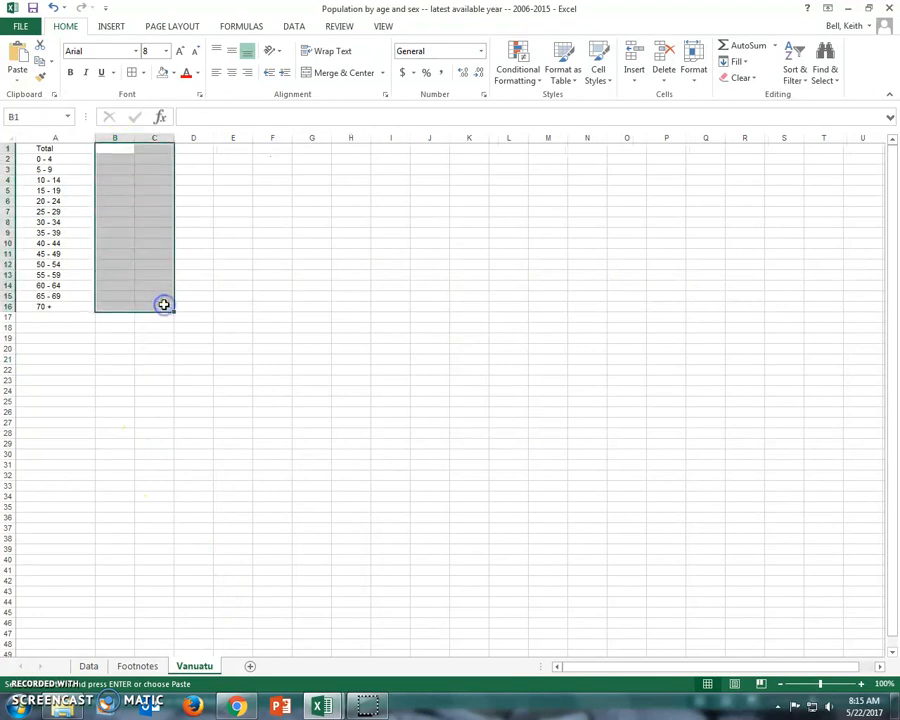
pyautogui.hotkey('ctrl', 'v')
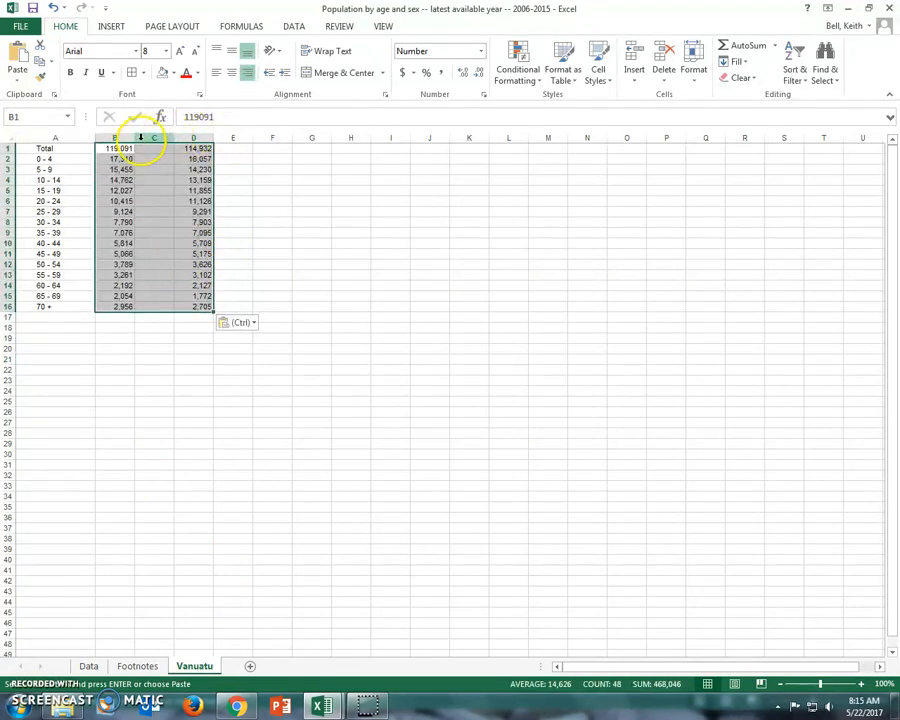
pyautogui.moveTo(135, 137); pyautogui.dragTo(176, 137)
pyautogui.moveTo(255, 139); pyautogui.dragTo(294, 146)
# Step: Delete the empty column C between the male and female figures
pyautogui.click(208, 138)
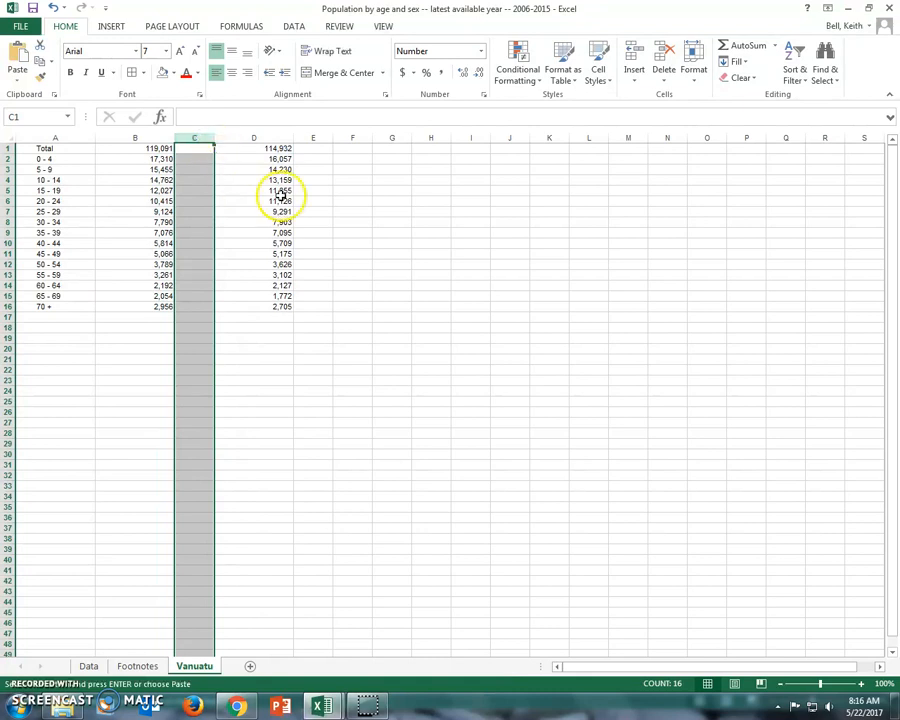
pyautogui.click(668, 80)
pyautogui.click(687, 130)
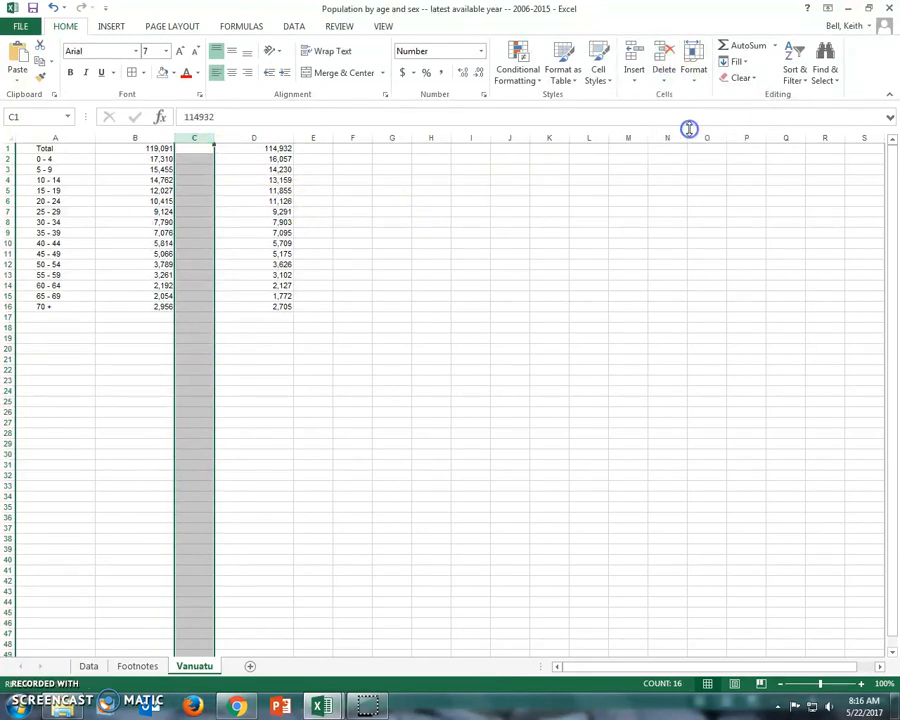
pyautogui.click(413, 255)
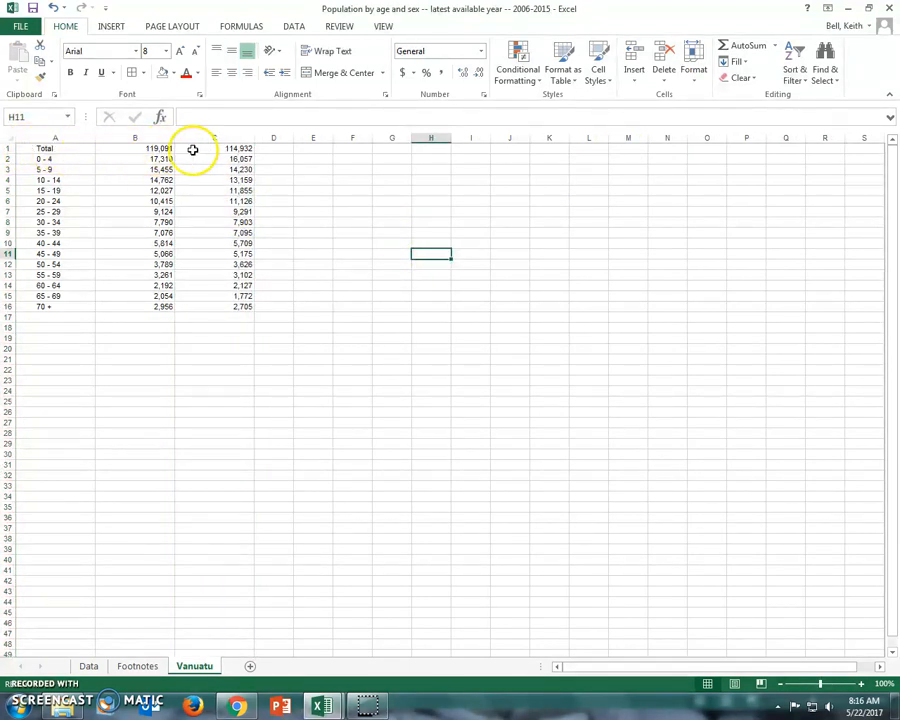
# Step: Clear the contents of the Total row in A1:C1
pyautogui.click(68, 148)
pyautogui.moveTo(68, 148); pyautogui.dragTo(213, 150)
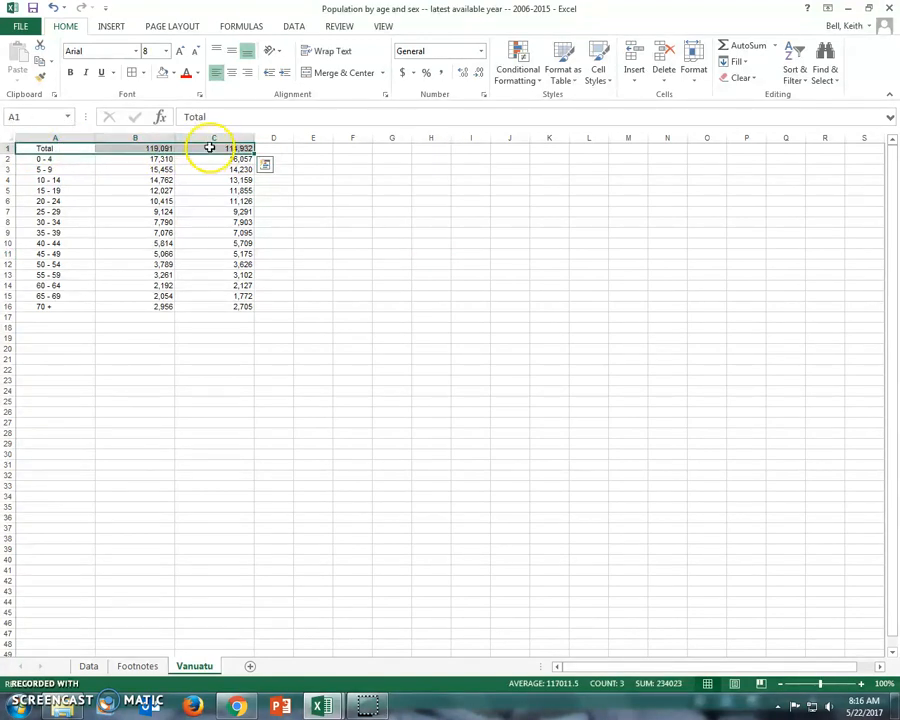
pyautogui.press('Delete')
pyautogui.click(353, 199)
# Step: Enter the column headings Male in B1 and Female in C1
pyautogui.click(158, 148)
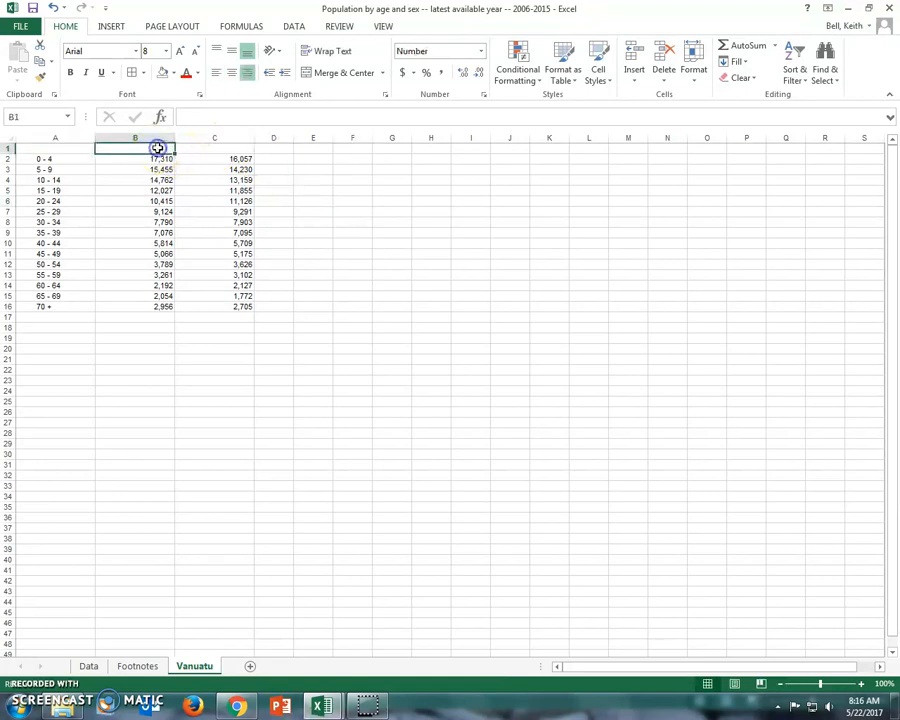
pyautogui.write('Male')
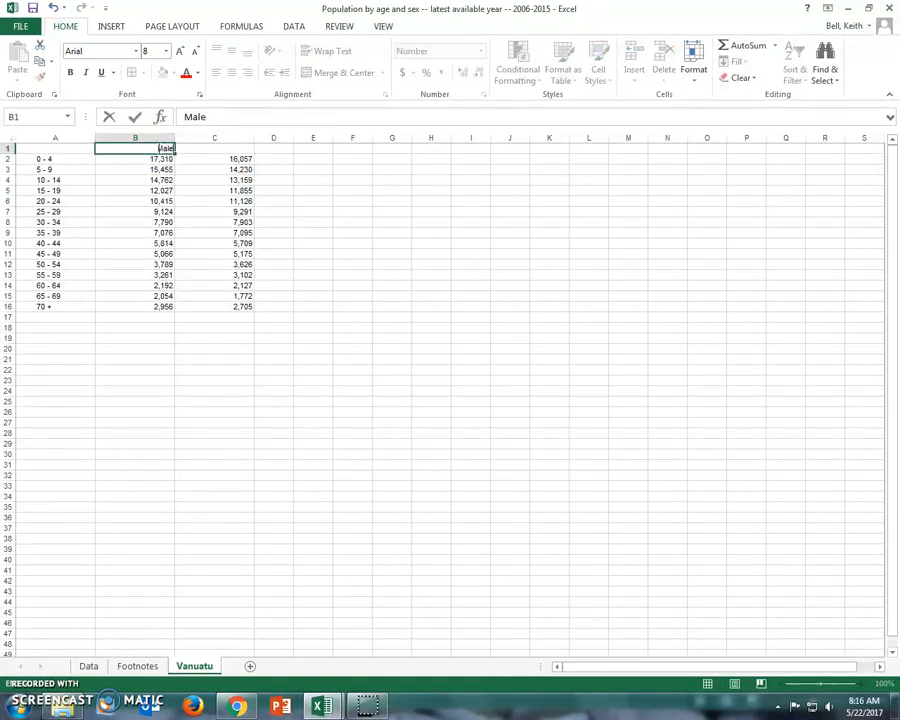
pyautogui.press('Tab')
pyautogui.write('F')
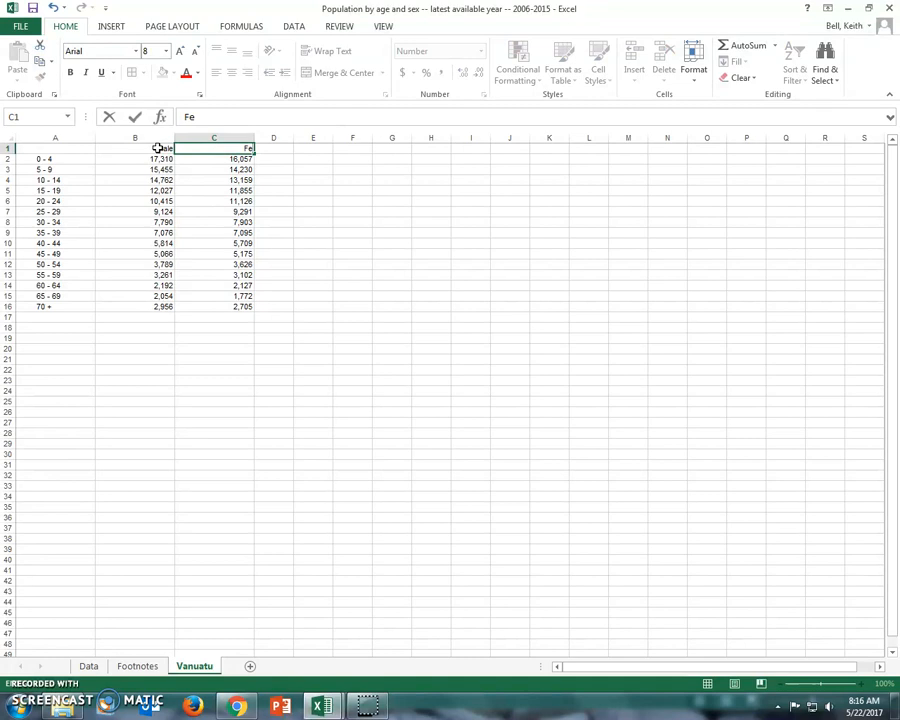
pyautogui.click(283, 220)
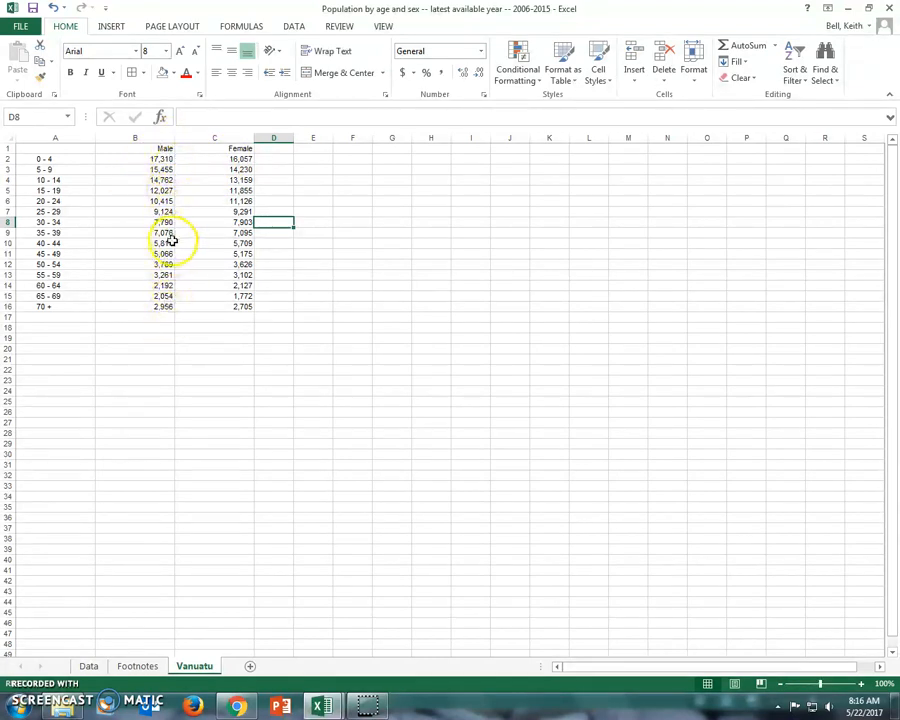
pyautogui.doubleClick(150, 158)
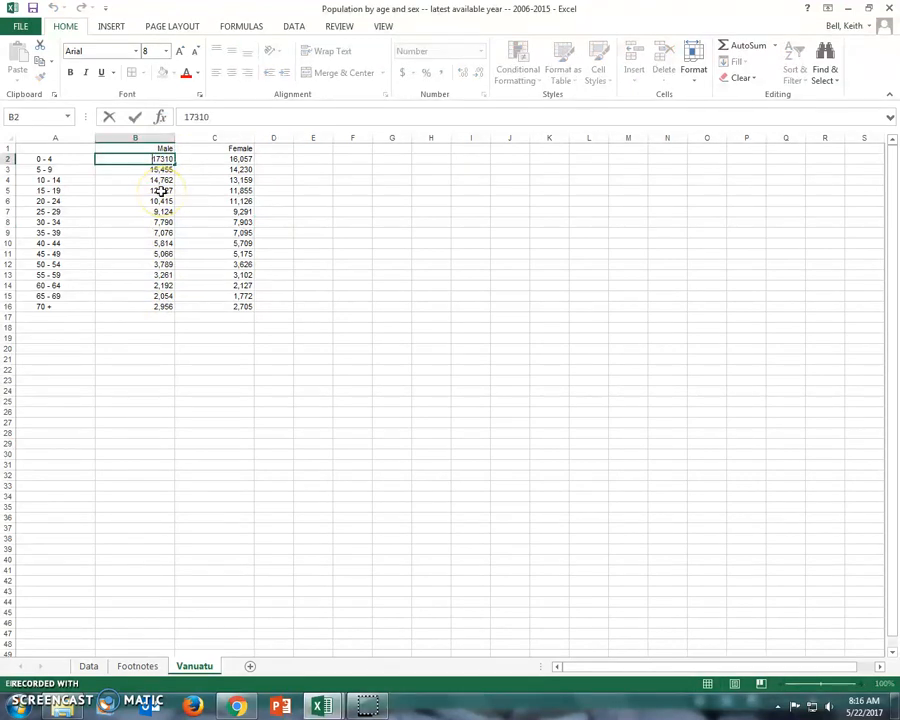
pyautogui.write('-')
pyautogui.click(149, 171)
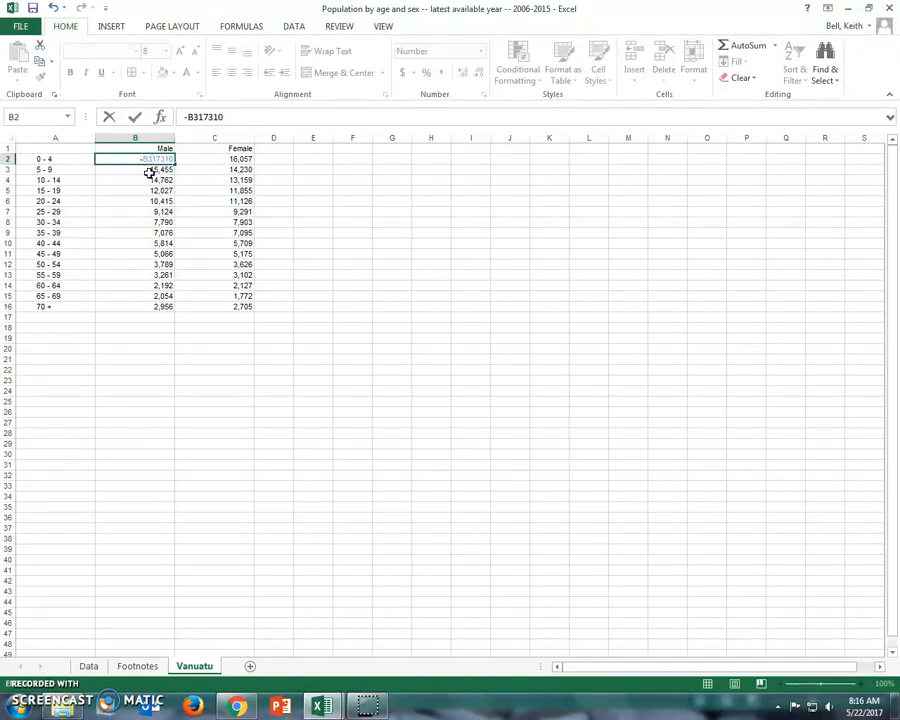
pyautogui.press('Return')
pyautogui.hotkey('ctrl', 'z')
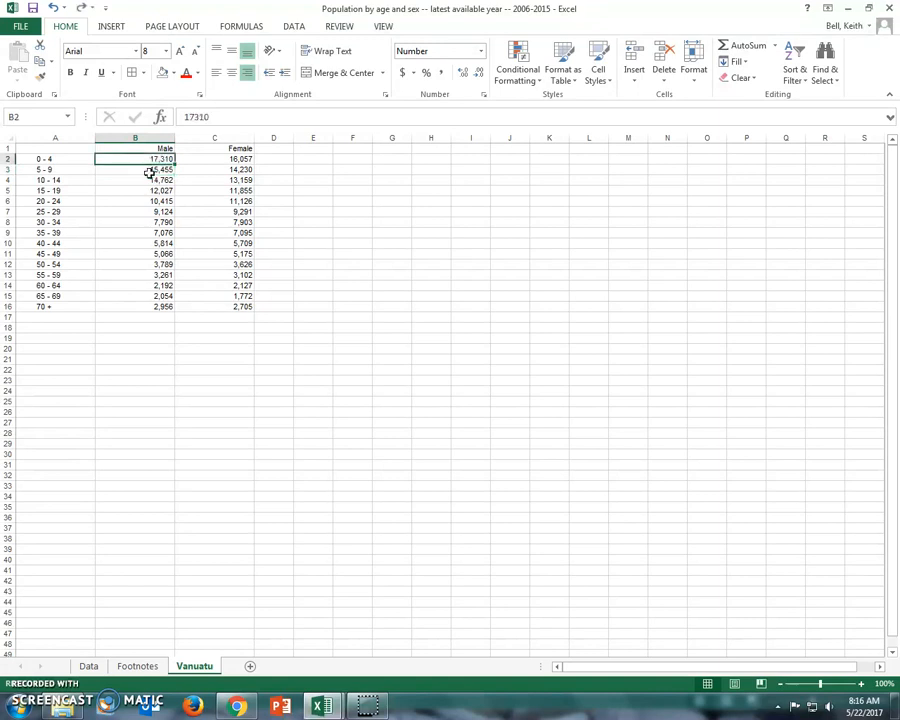
# Step: Make the male figures for ages 0-4, 5-9 and 10-14 negative: -17310 in B2, -15455 in B3 and -14762 in B4
pyautogui.doubleClick(149, 158)
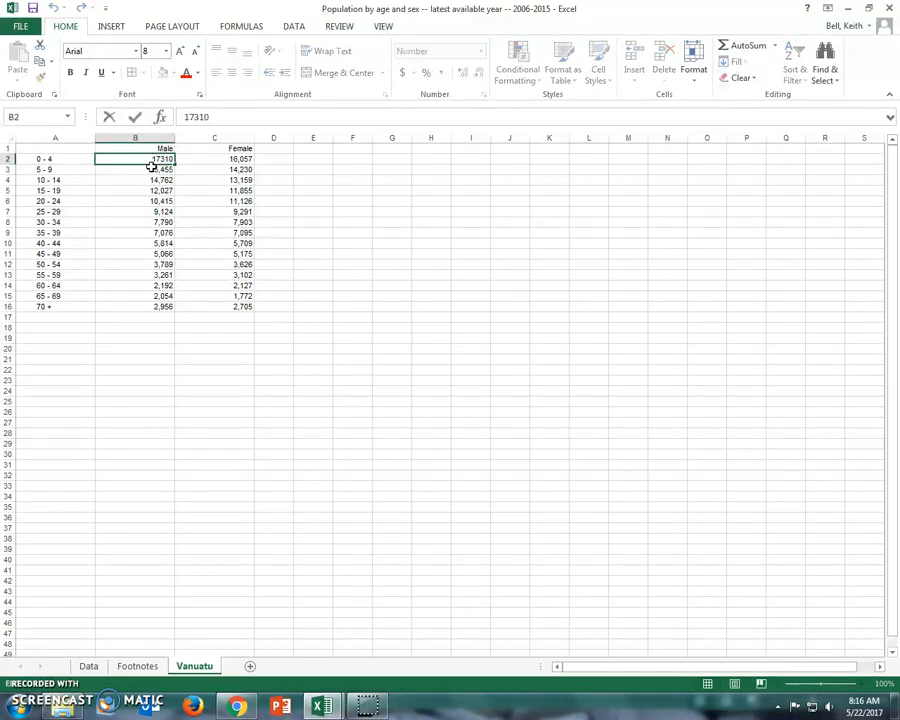
pyautogui.write('-')
pyautogui.press('Return')
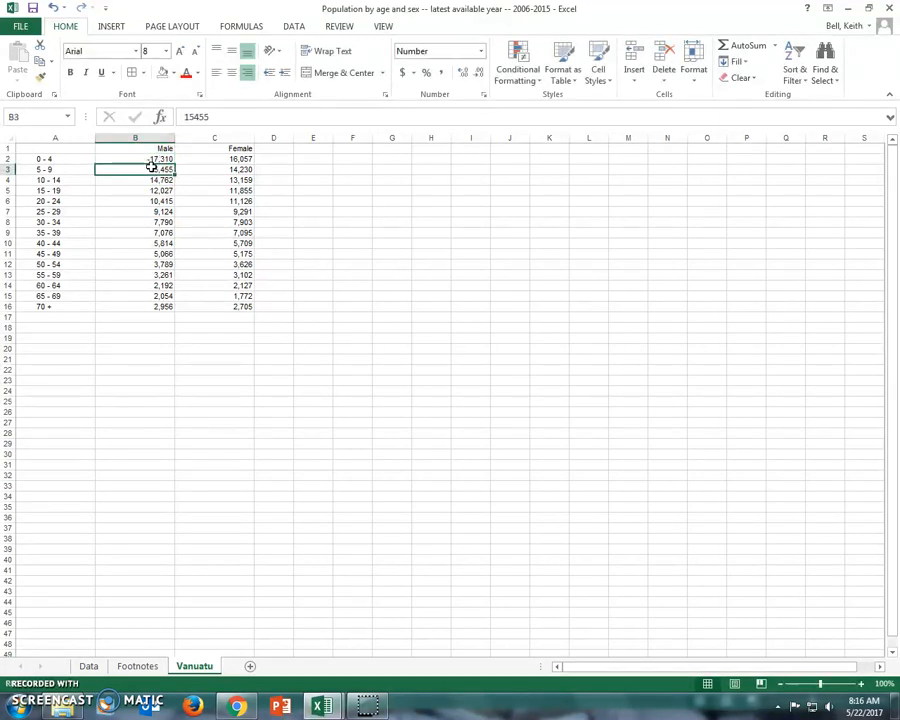
pyautogui.doubleClick(158, 169)
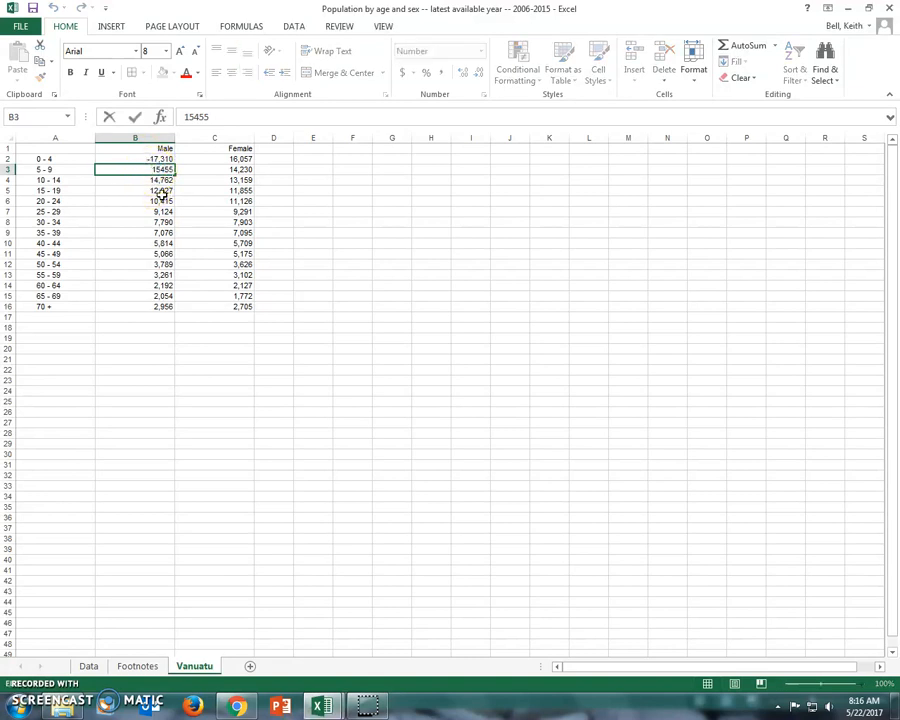
pyautogui.write('-')
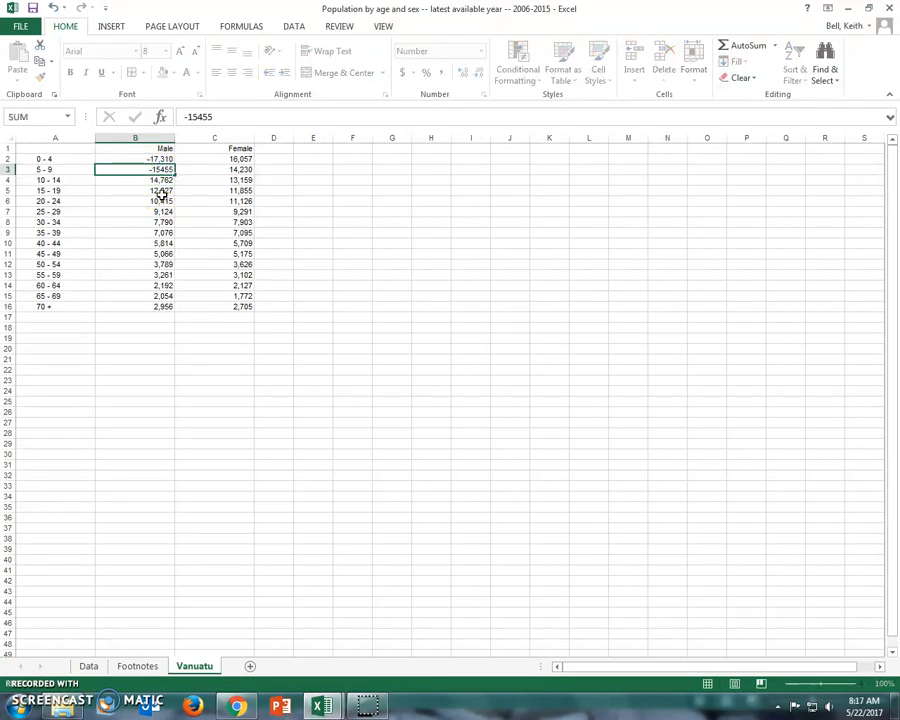
pyautogui.press('Return')
pyautogui.click(155, 180)
pyautogui.doubleClick(151, 180)
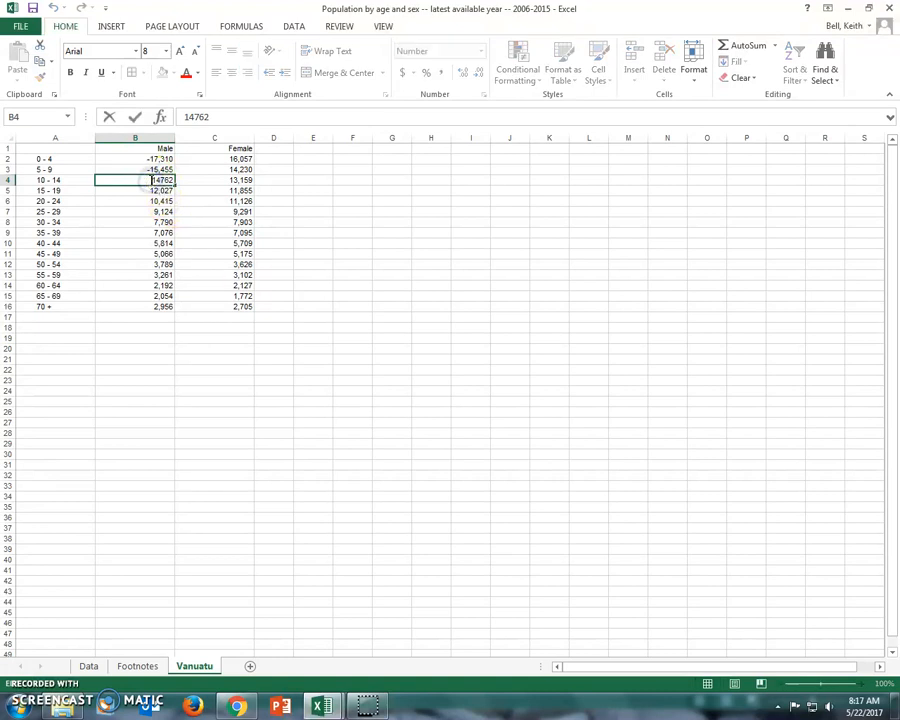
pyautogui.write('-')
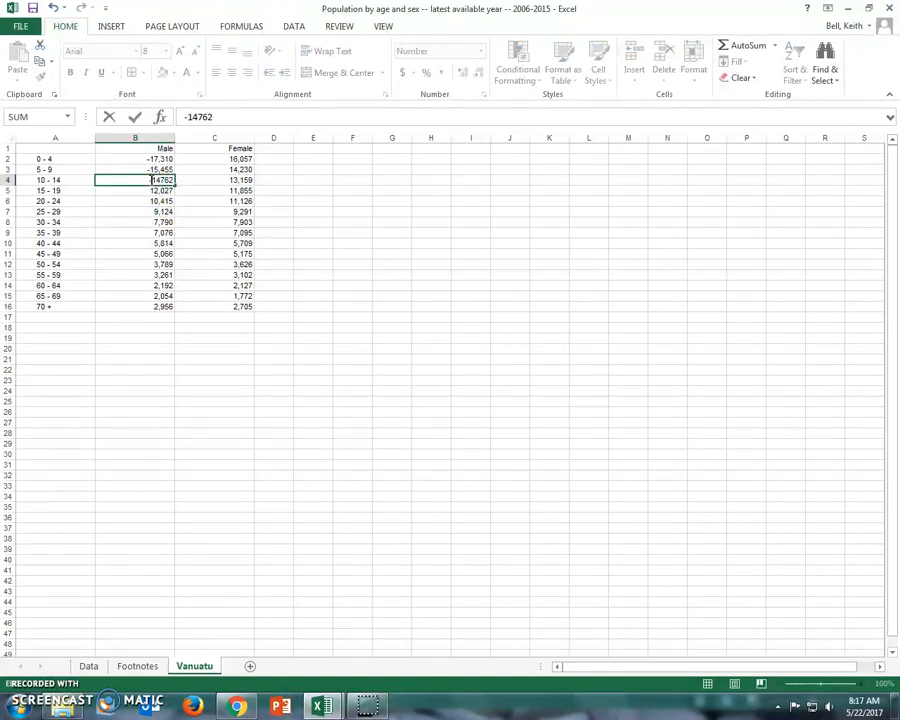
pyautogui.press('Return')
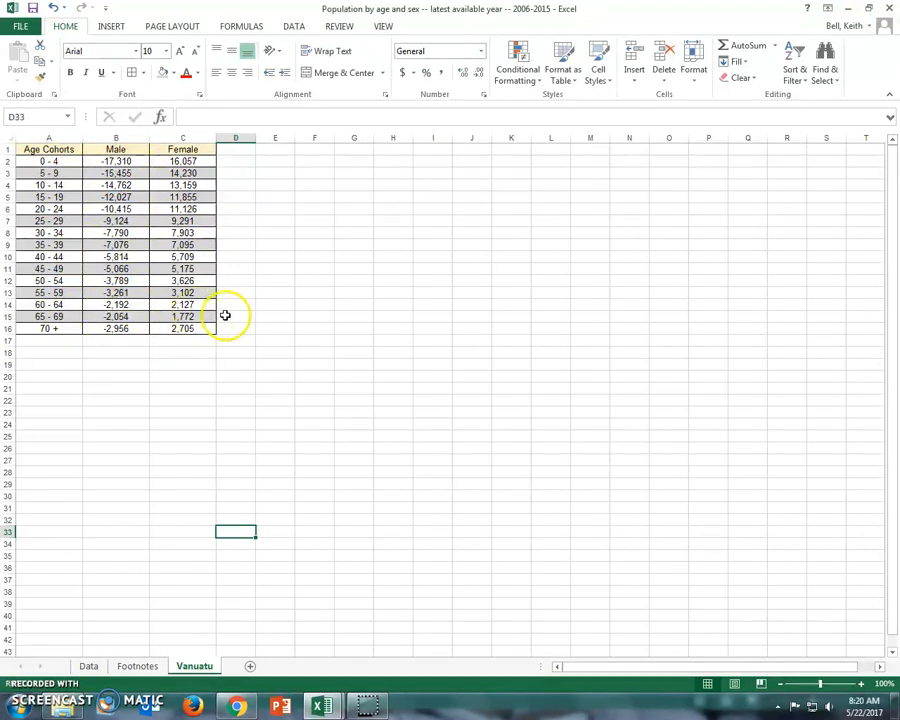
# Step: Insert a recommended Clustered Bar chart of the age cohort, Male and Female data in A1:C16
pyautogui.moveTo(60, 150); pyautogui.dragTo(191, 326)
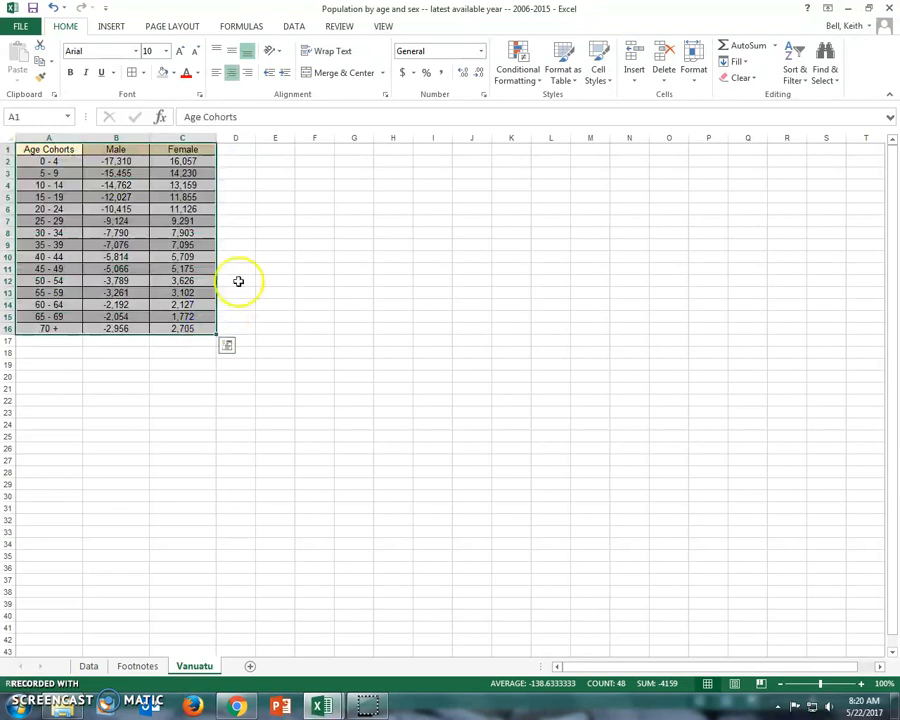
pyautogui.click(111, 26)
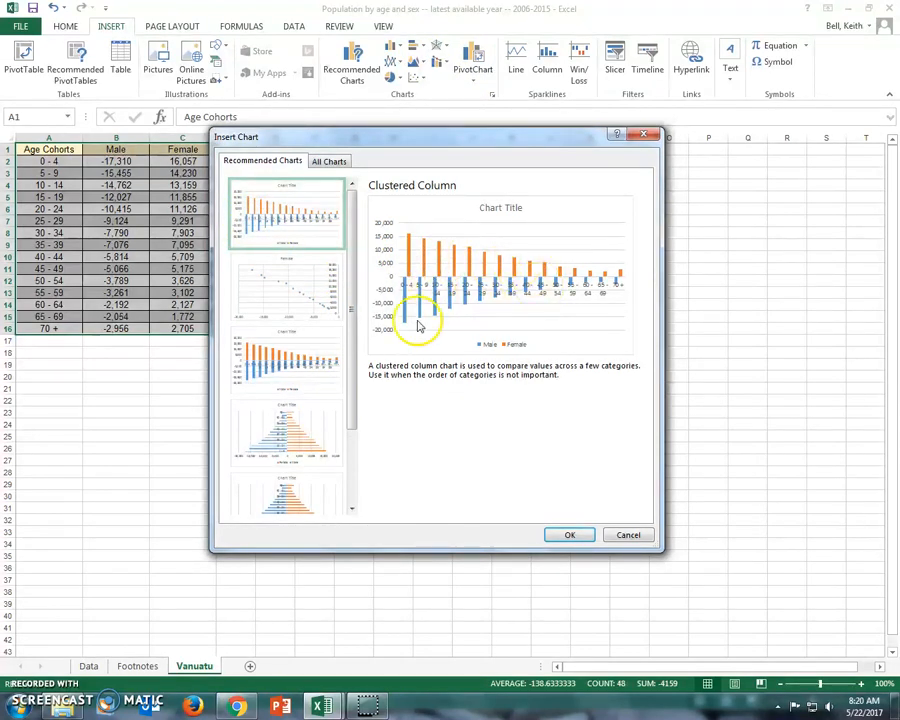
pyautogui.click(305, 447)
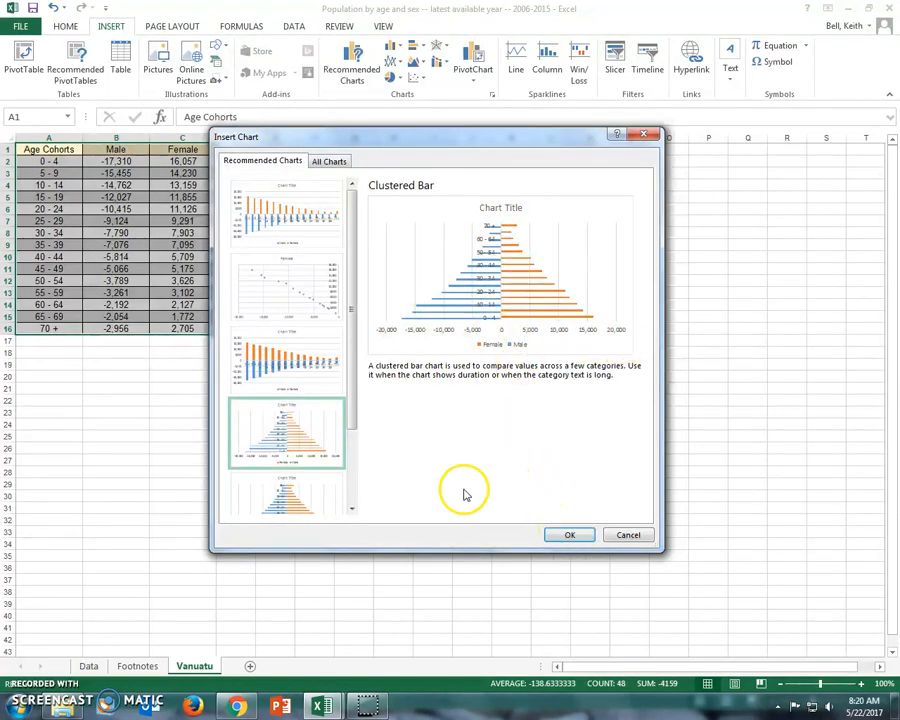
pyautogui.click(569, 537)
# Step: Enlarge the bar chart and place it beside the population table, covering about D4 to O32
pyautogui.moveTo(628, 507); pyautogui.dragTo(796, 651)
pyautogui.moveTo(550, 273); pyautogui.dragTo(311, 163)
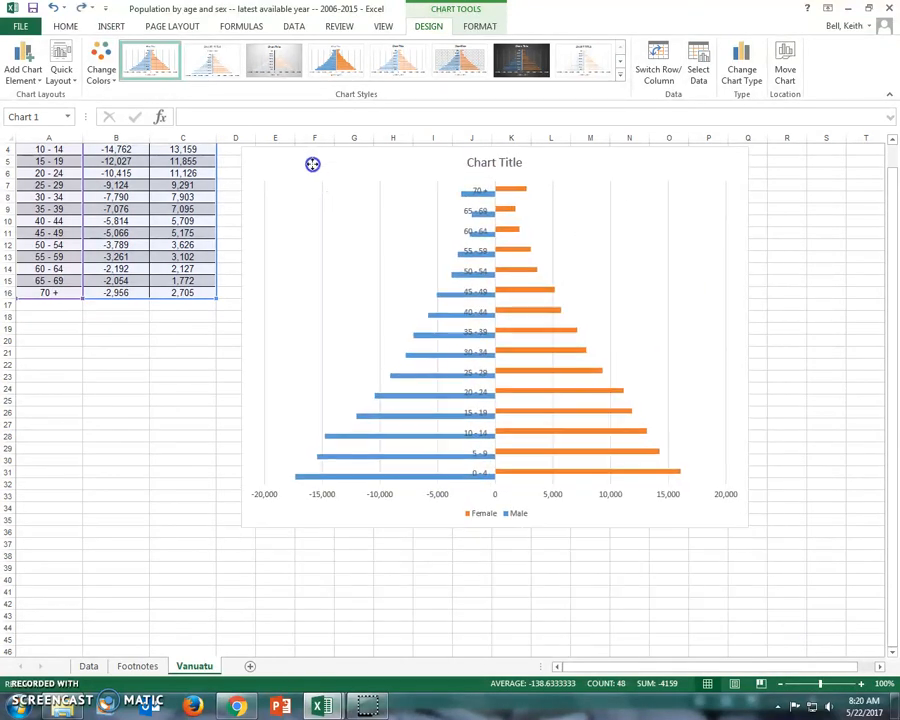
pyautogui.scroll(1, 330, 481)
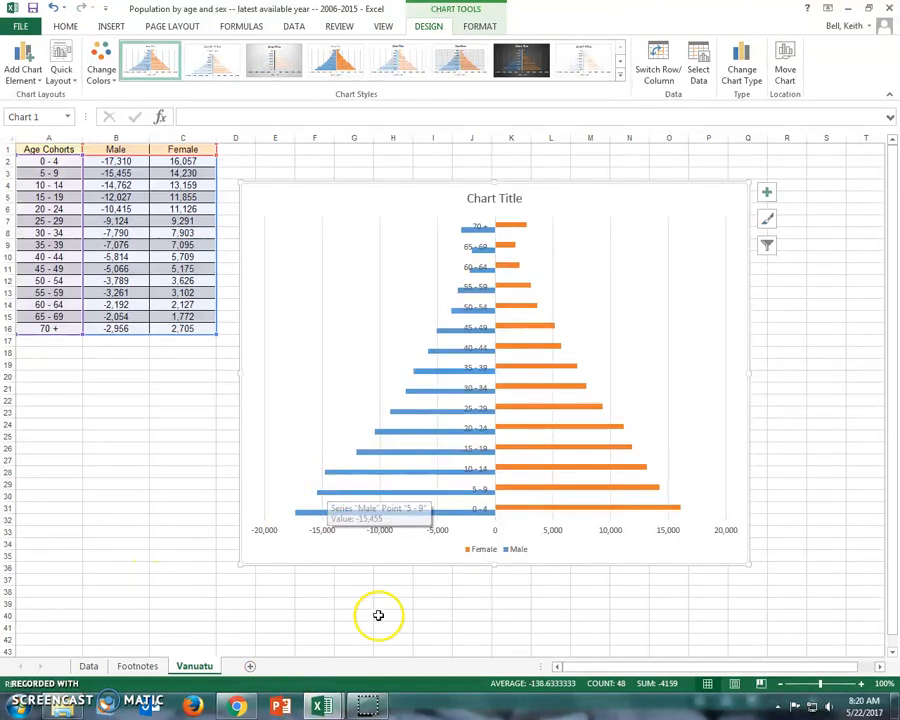
pyautogui.moveTo(749, 565); pyautogui.dragTo(800, 603)
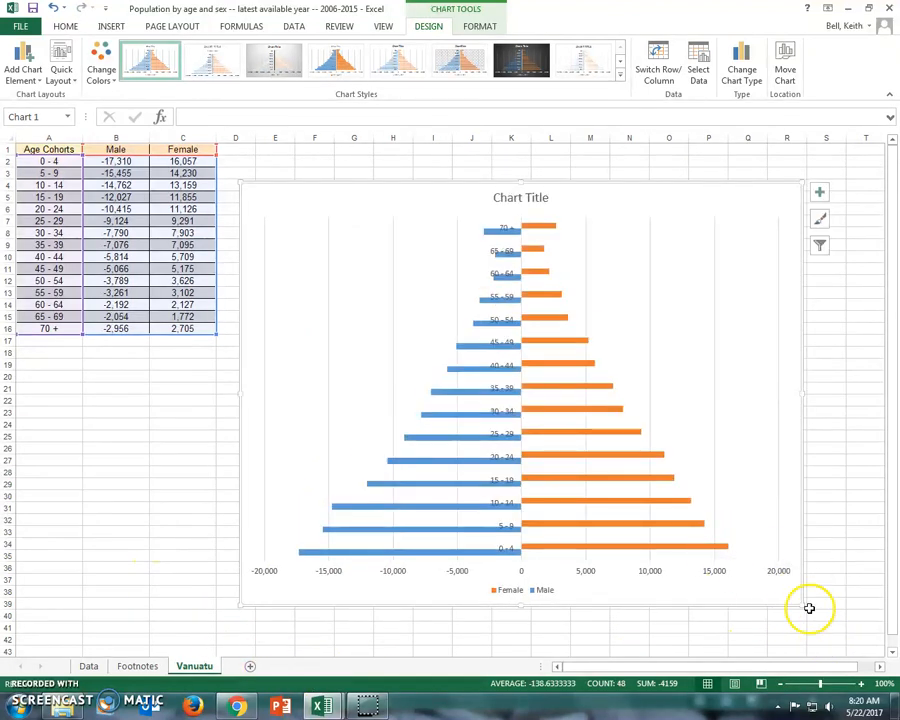
pyautogui.moveTo(800, 606); pyautogui.dragTo(680, 521)
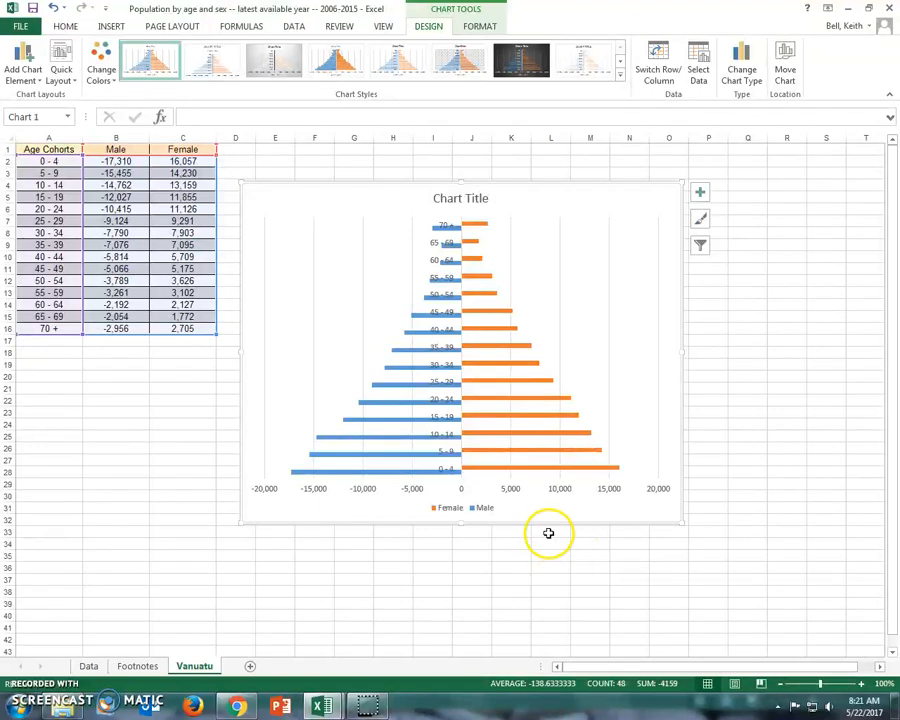
# Step: Set the label position of the chart's vertical age-group axis to Low and close the axis formatting
pyautogui.rightClick(436, 386)
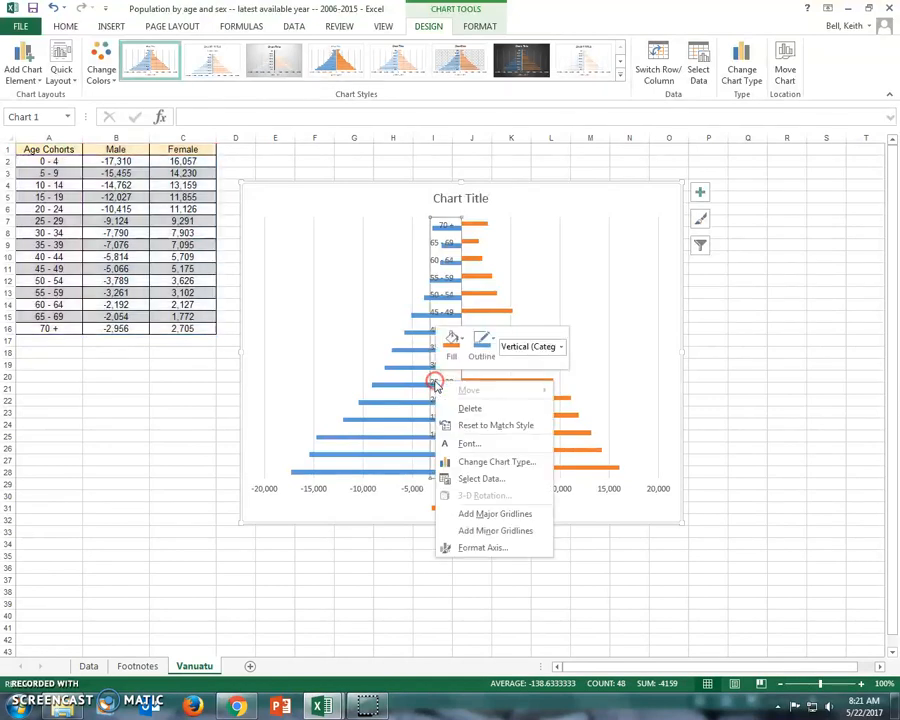
pyautogui.click(502, 550)
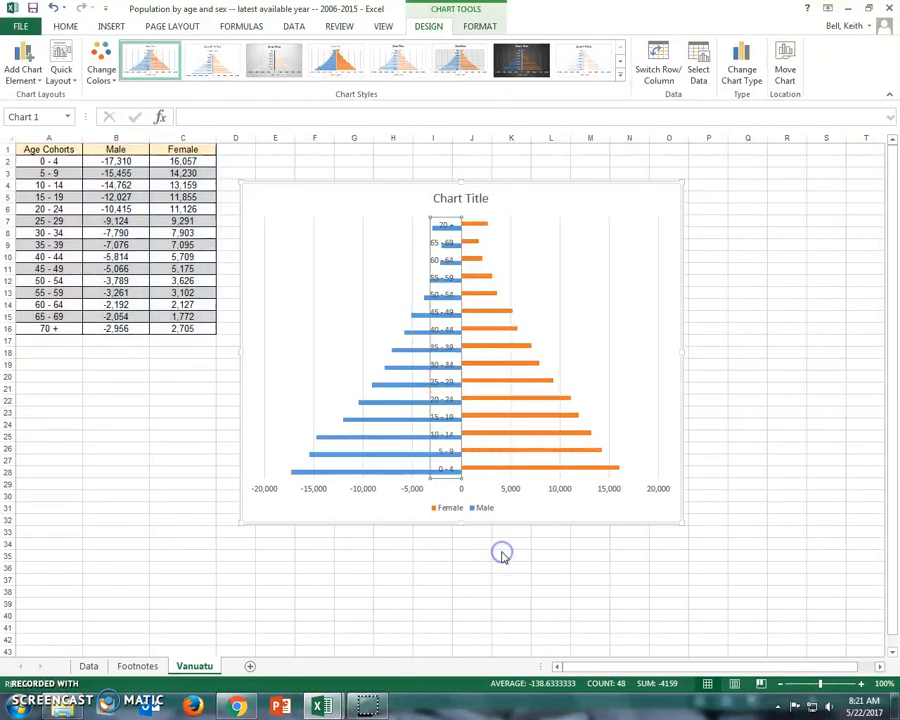
pyautogui.click(744, 500)
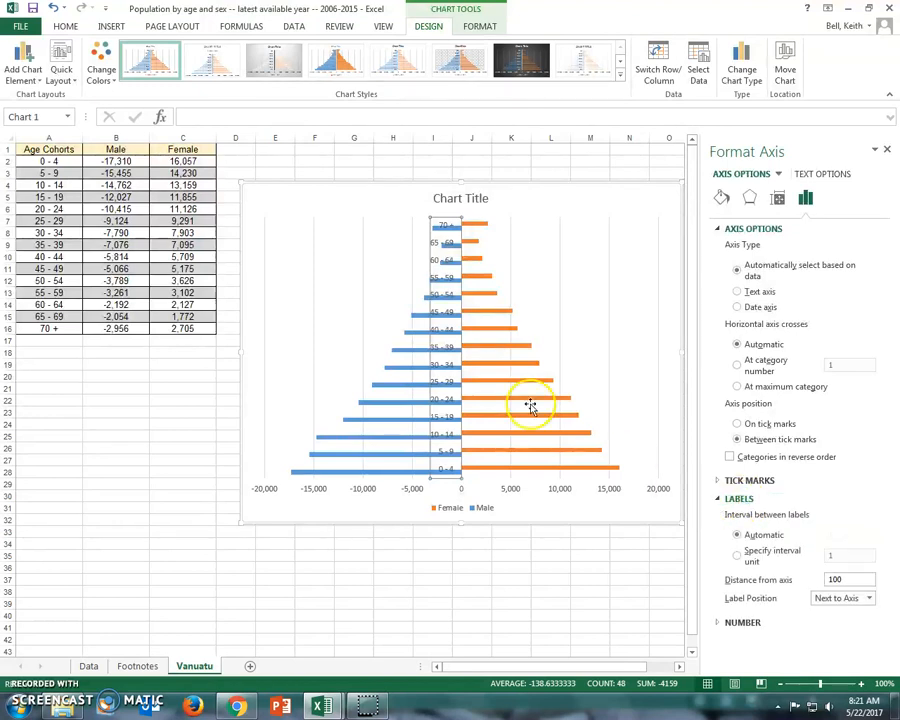
pyautogui.click(869, 597)
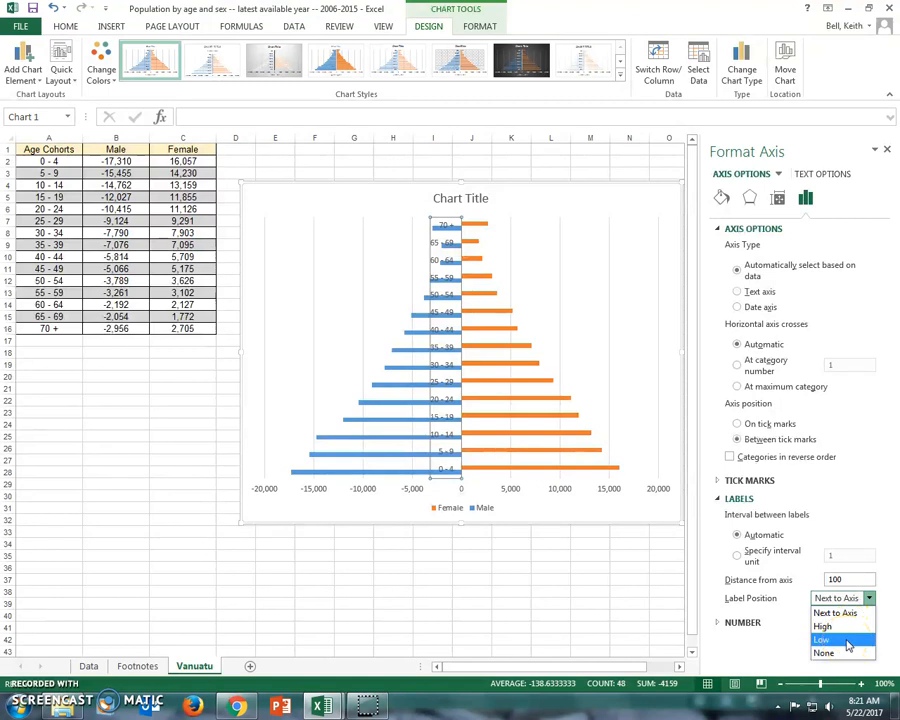
pyautogui.click(846, 641)
pyautogui.click(631, 578)
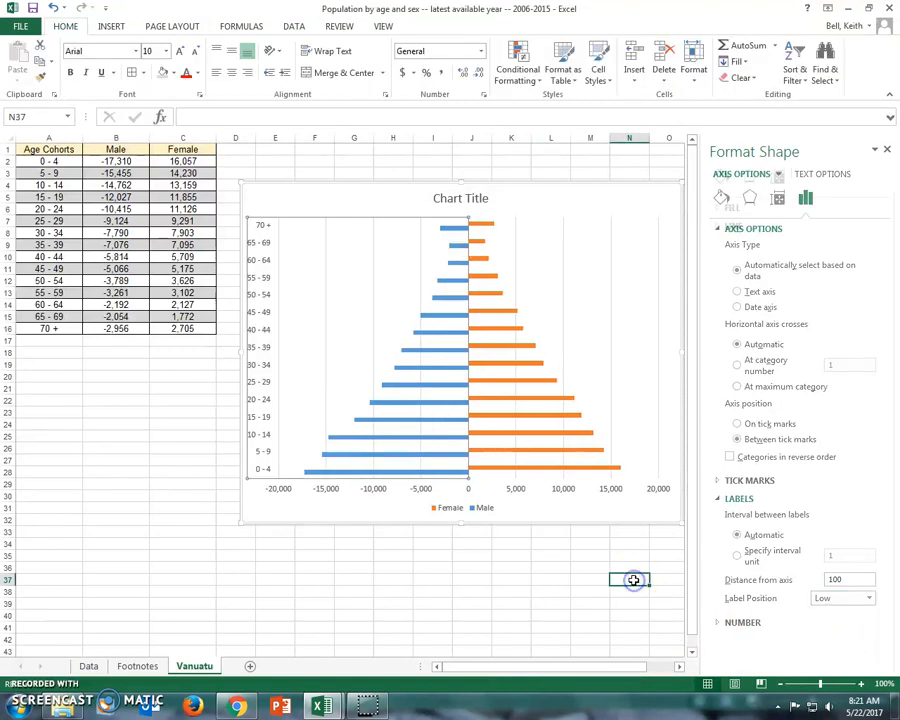
pyautogui.click(885, 150)
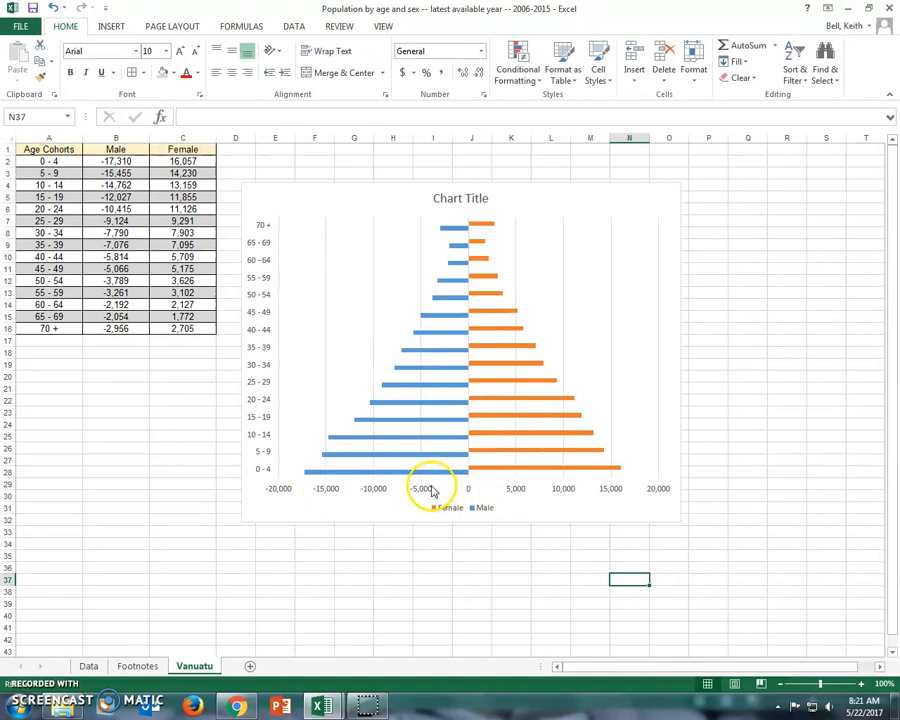
# Step: Format the horizontal axis's negative numbers in red without a minus sign, keeping the thousands separator
pyautogui.rightClick(379, 493)
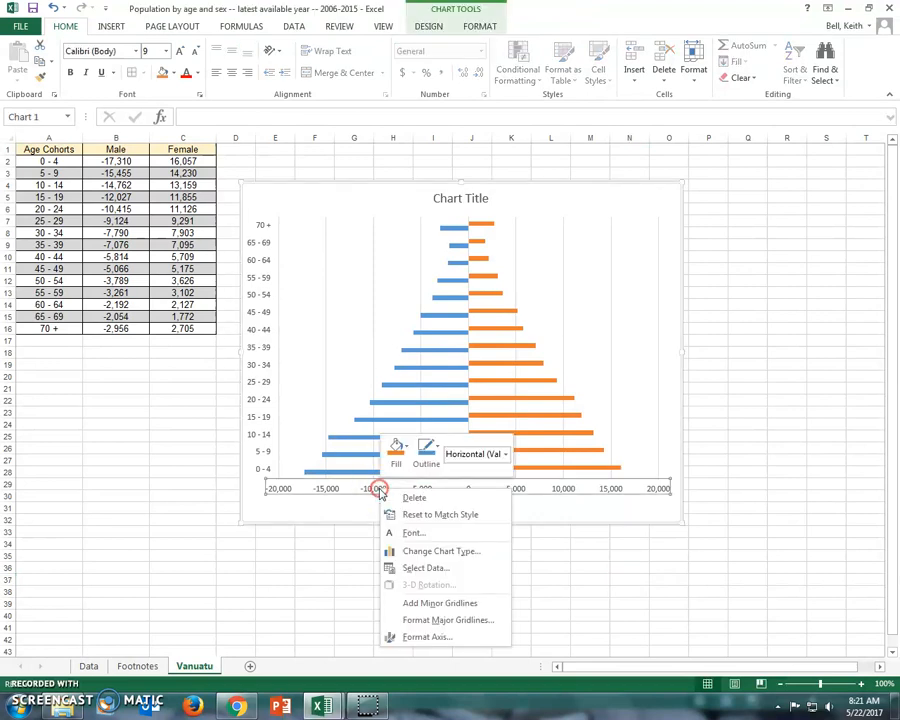
pyautogui.click(430, 638)
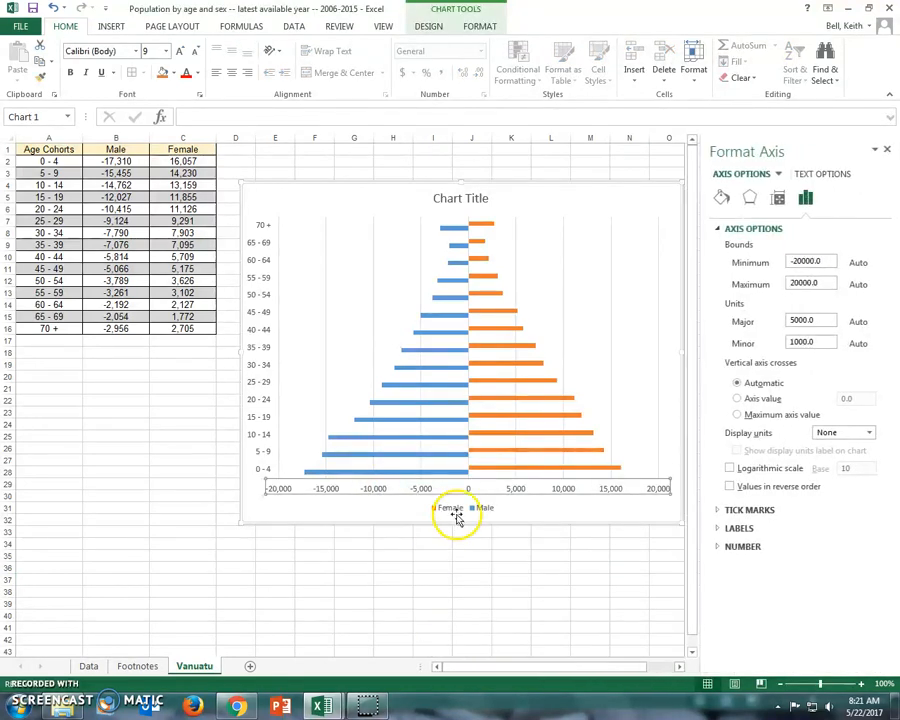
pyautogui.click(750, 547)
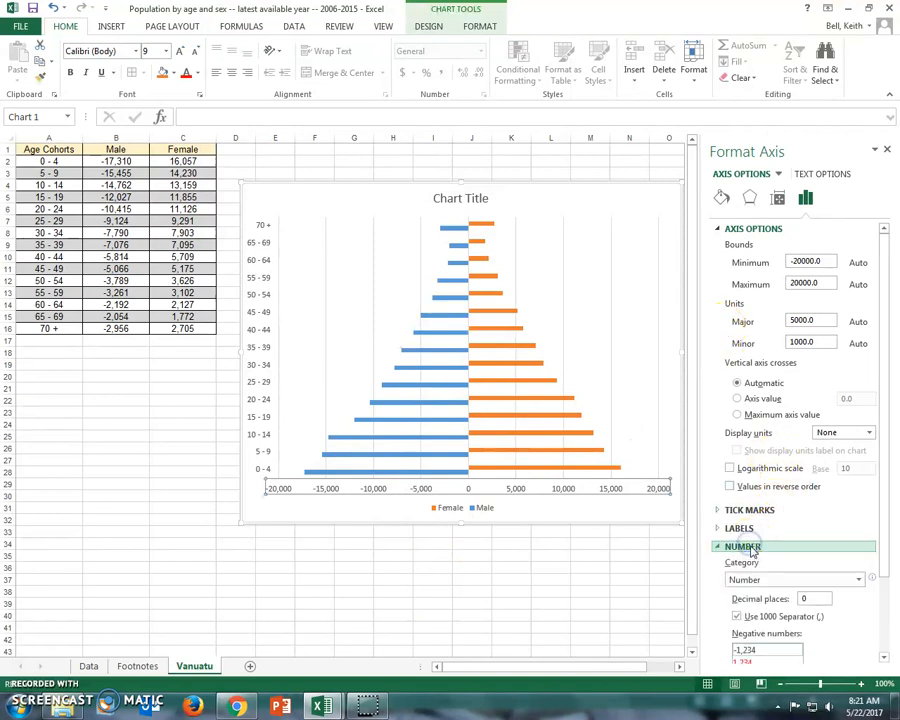
pyautogui.scroll(-2, 745, 415)
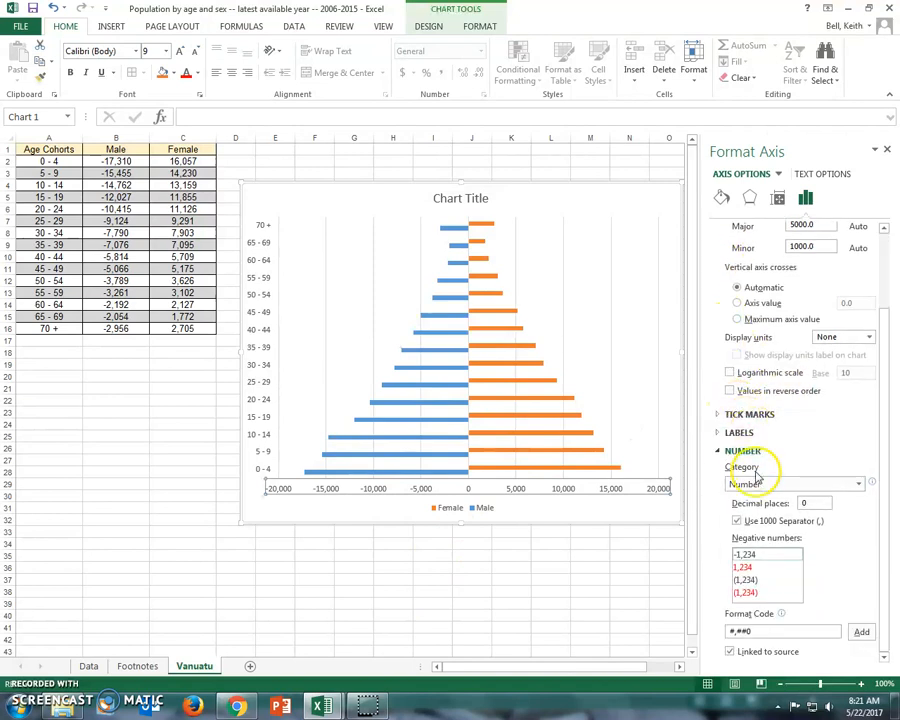
pyautogui.click(746, 568)
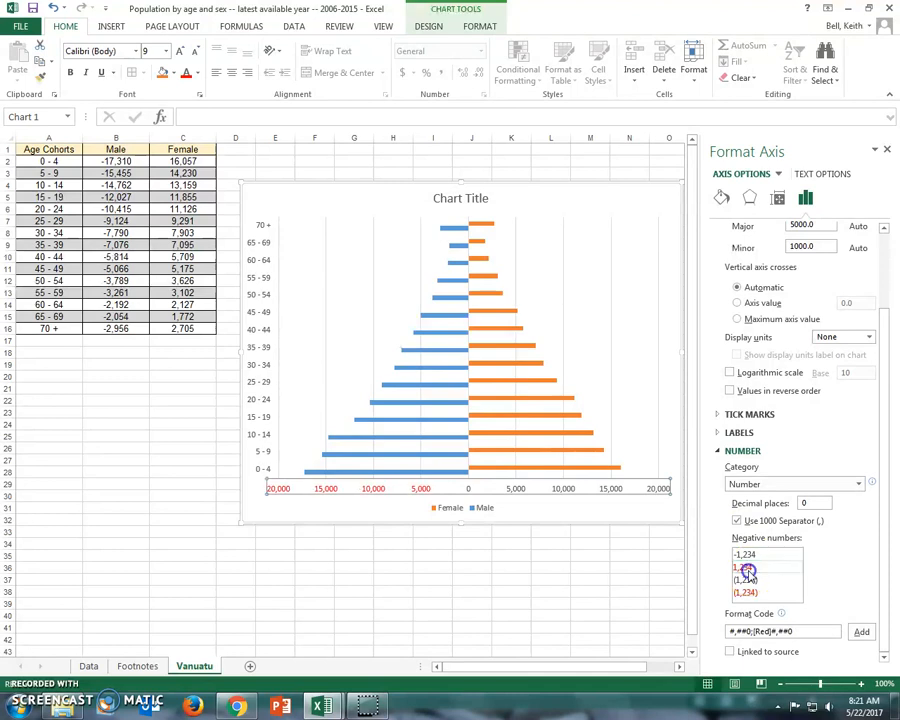
pyautogui.click(621, 567)
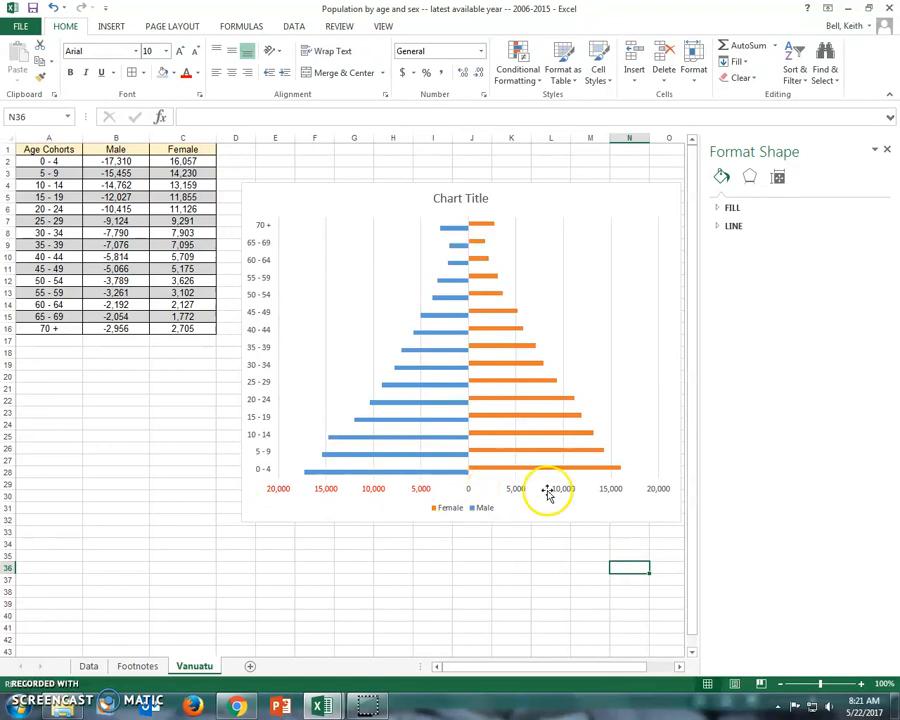
# Step: Set the font style of the horizontal population axis labels to Bold
pyautogui.click(430, 490)
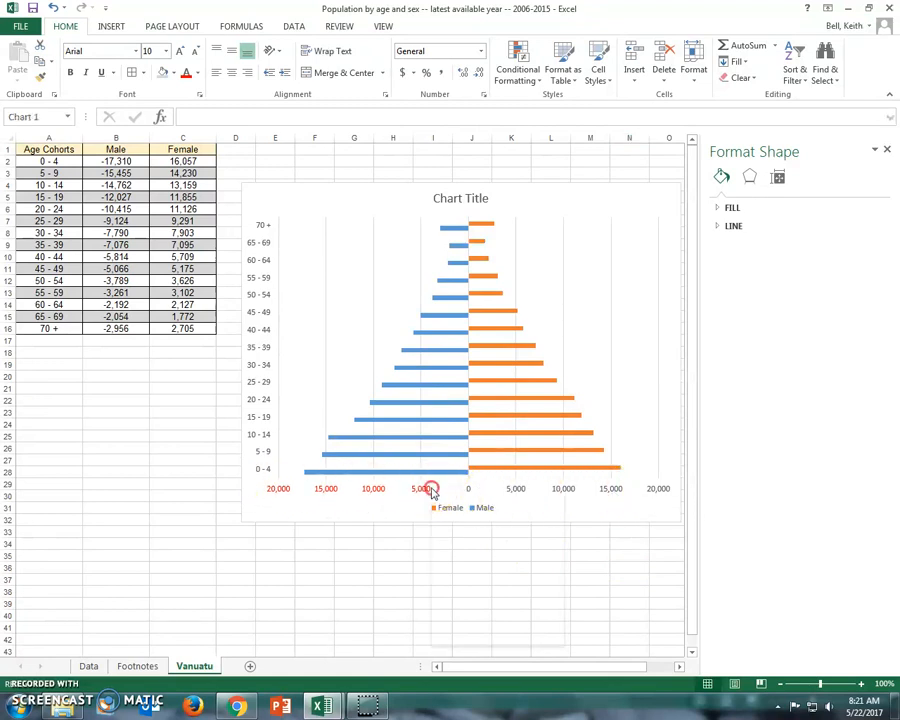
pyautogui.rightClick(430, 490)
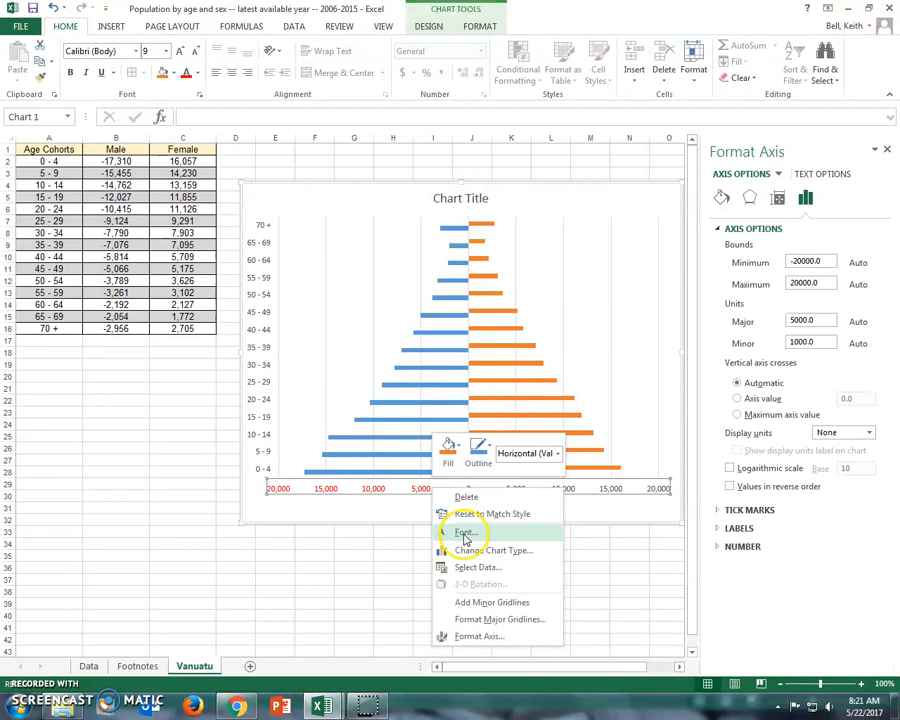
pyautogui.click(464, 537)
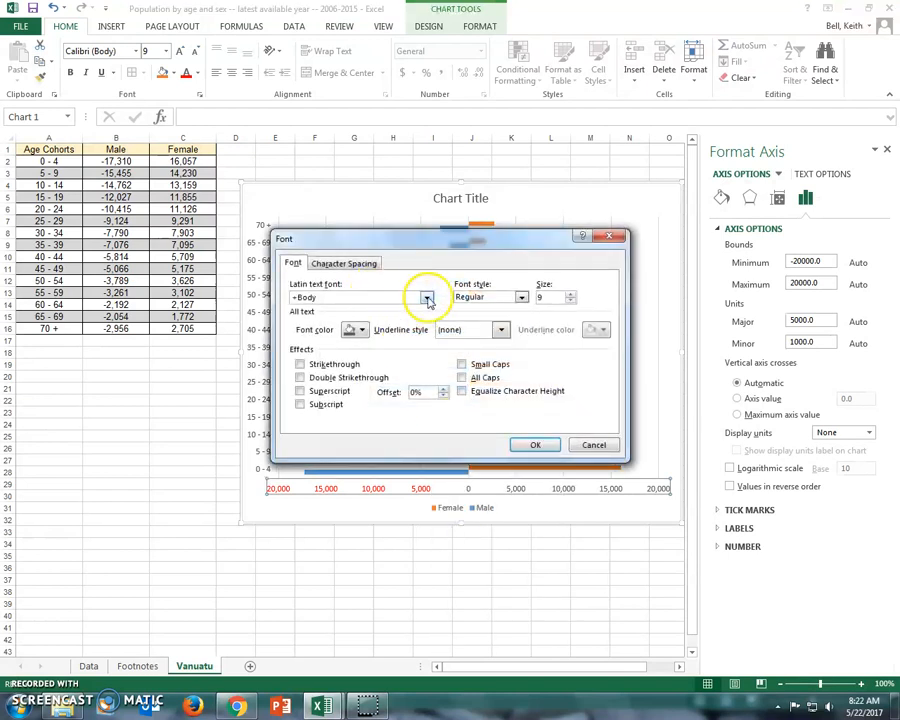
pyautogui.click(521, 300)
pyautogui.click(514, 340)
pyautogui.click(520, 444)
# Step: Set the font style of the chart's vertical age-group axis labels to Bold
pyautogui.rightClick(262, 375)
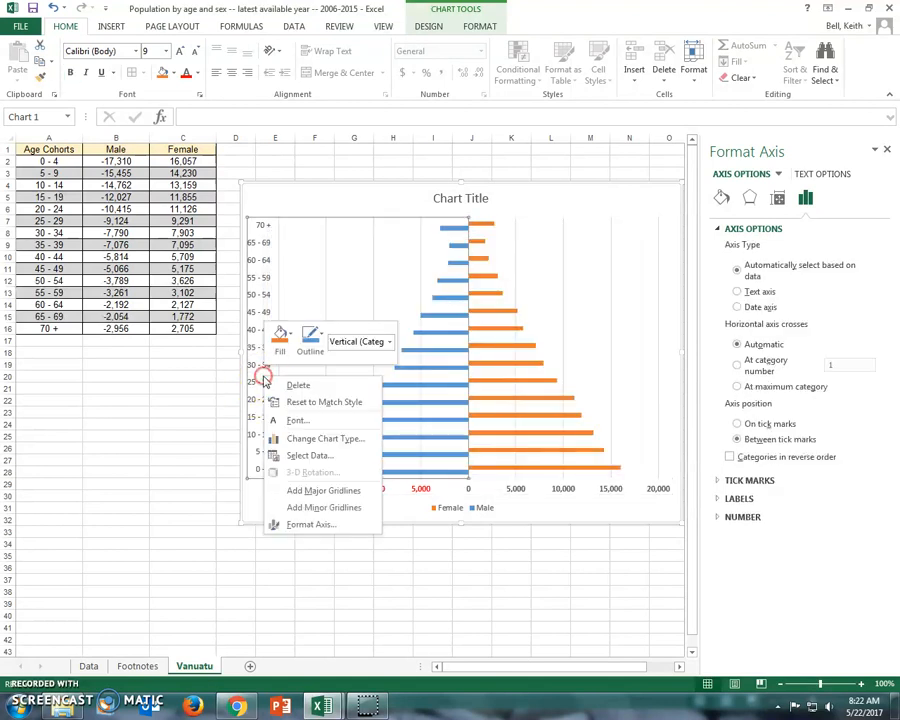
pyautogui.click(309, 424)
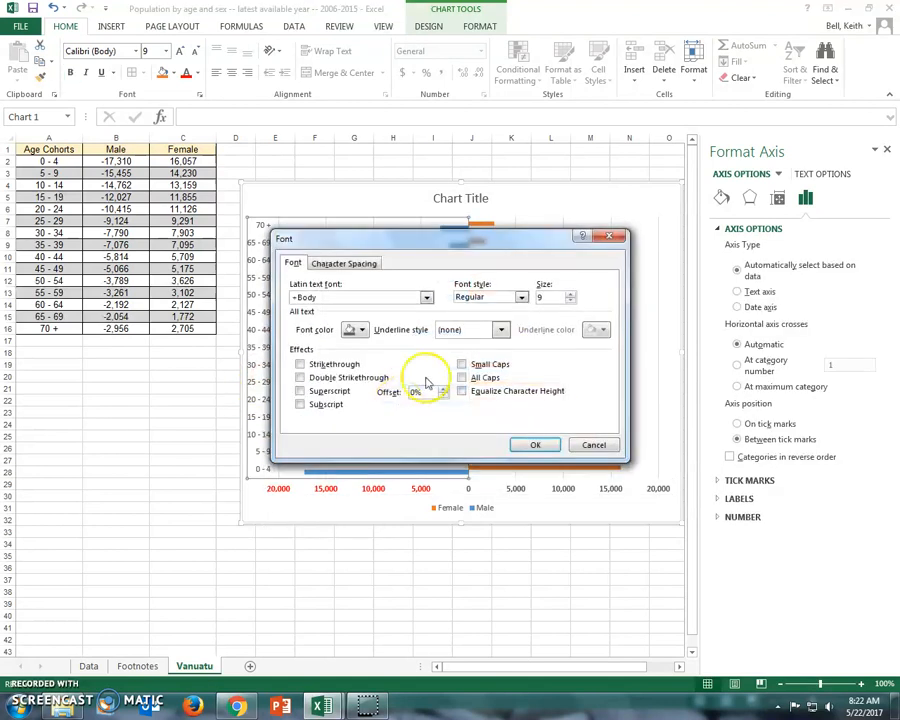
pyautogui.click(521, 298)
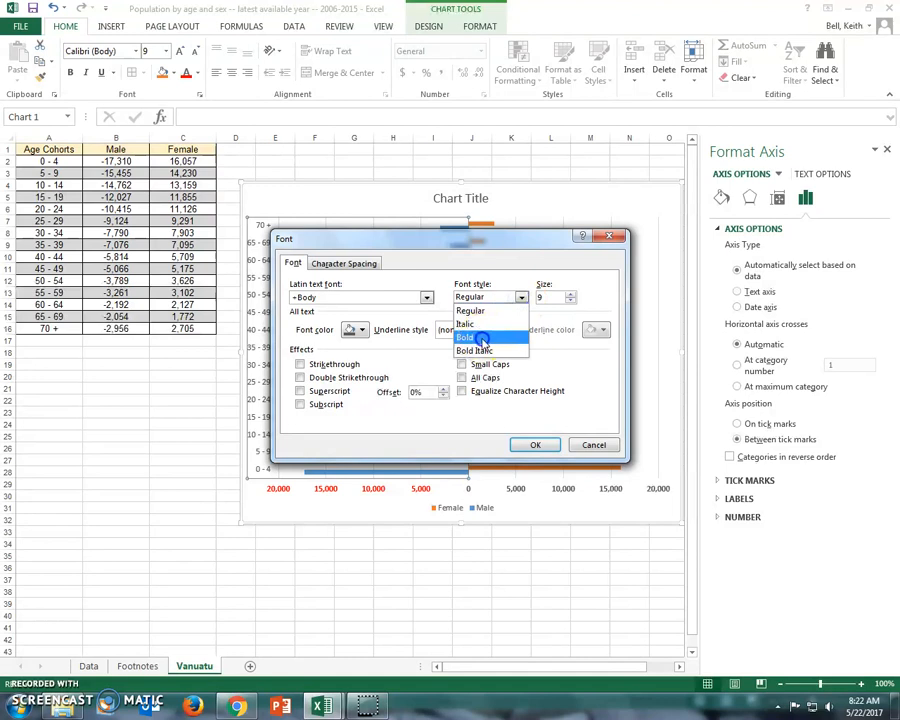
pyautogui.click(514, 342)
pyautogui.click(536, 446)
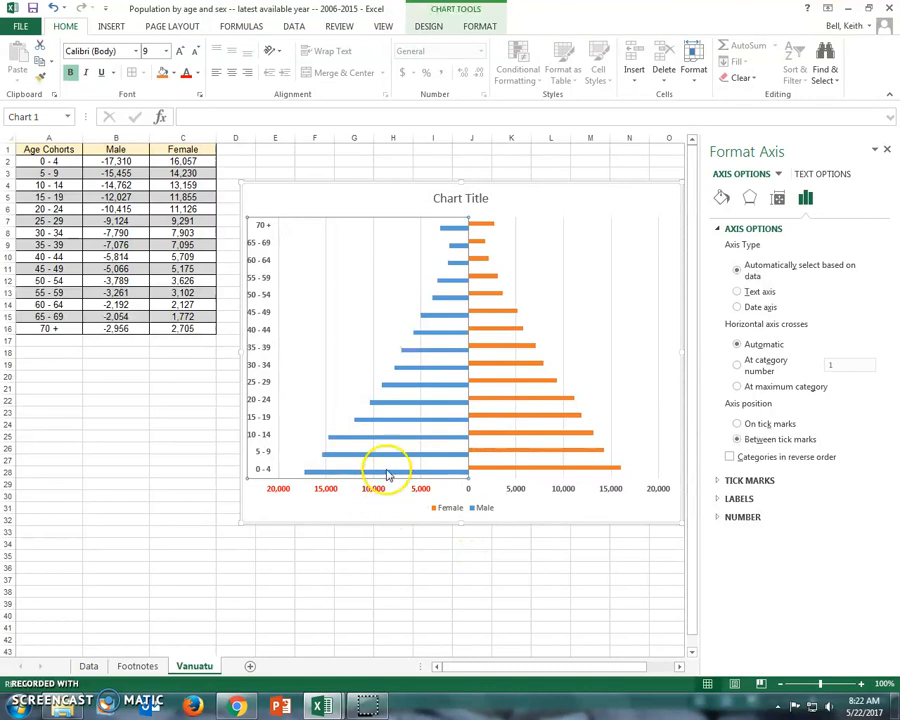
# Step: Give the Male data series bars a solid fill in standard red
pyautogui.rightClick(416, 421)
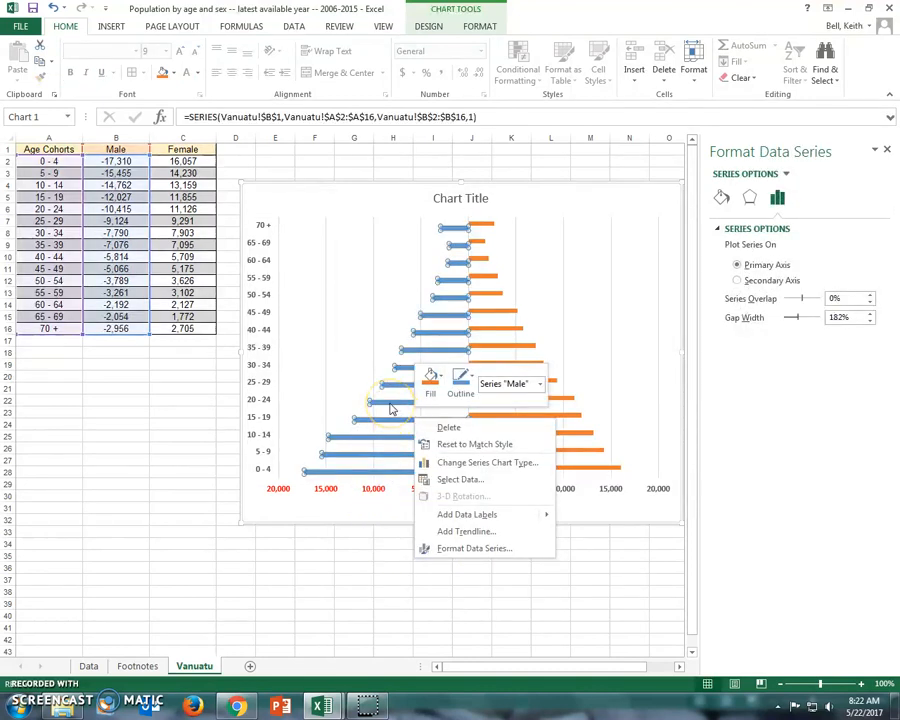
pyautogui.click(487, 549)
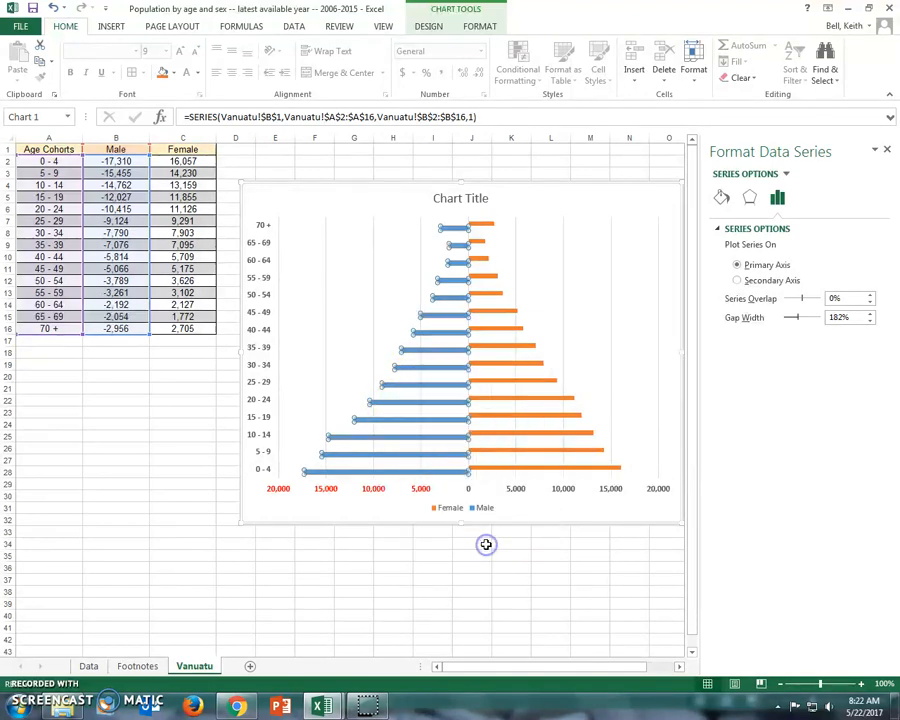
pyautogui.click(721, 197)
pyautogui.click(732, 230)
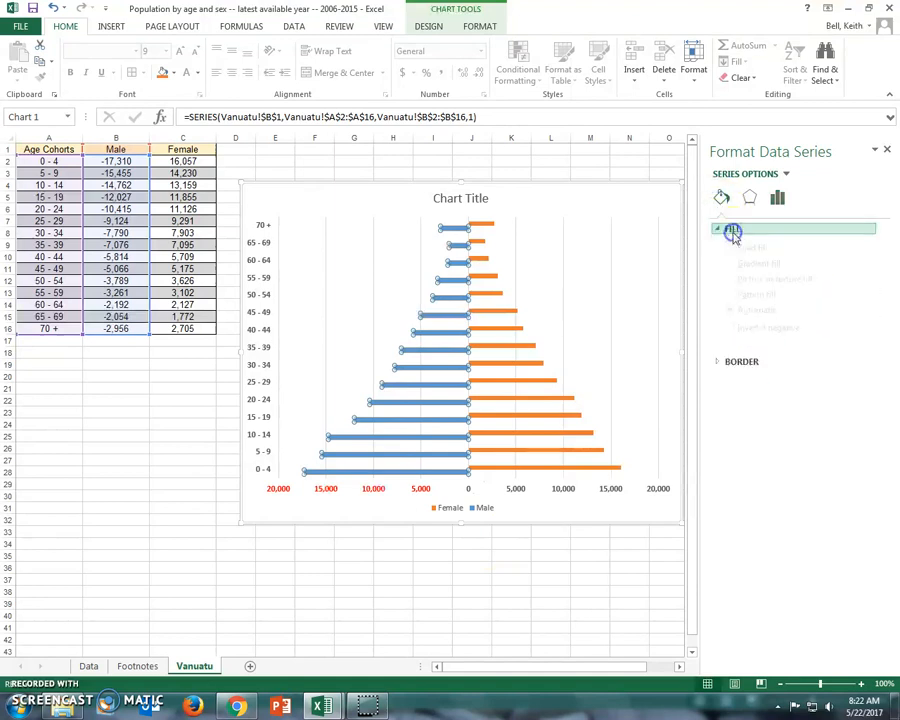
pyautogui.click(866, 372)
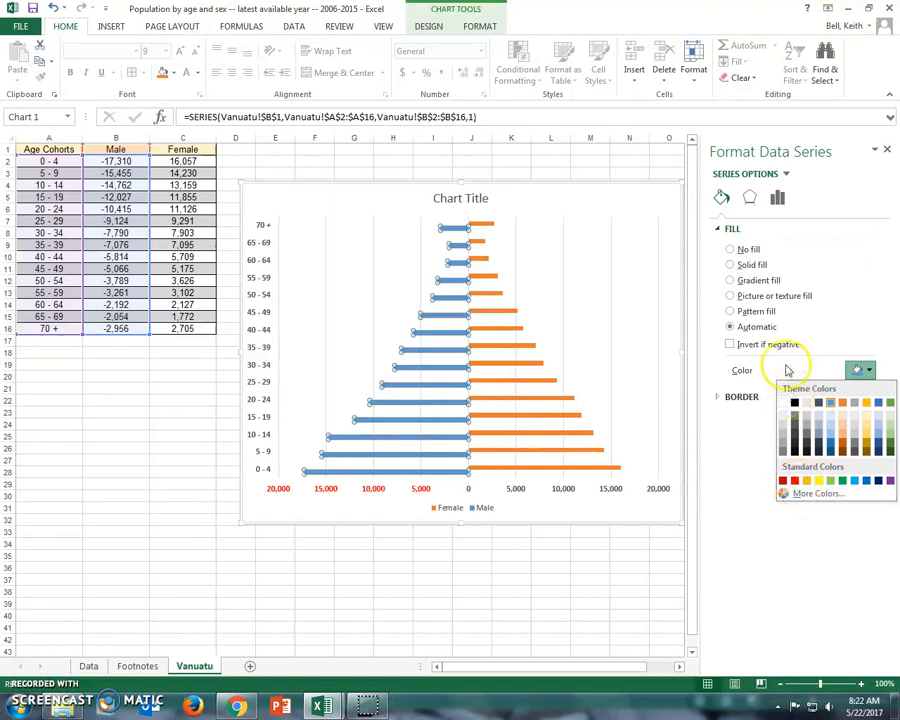
pyautogui.click(794, 481)
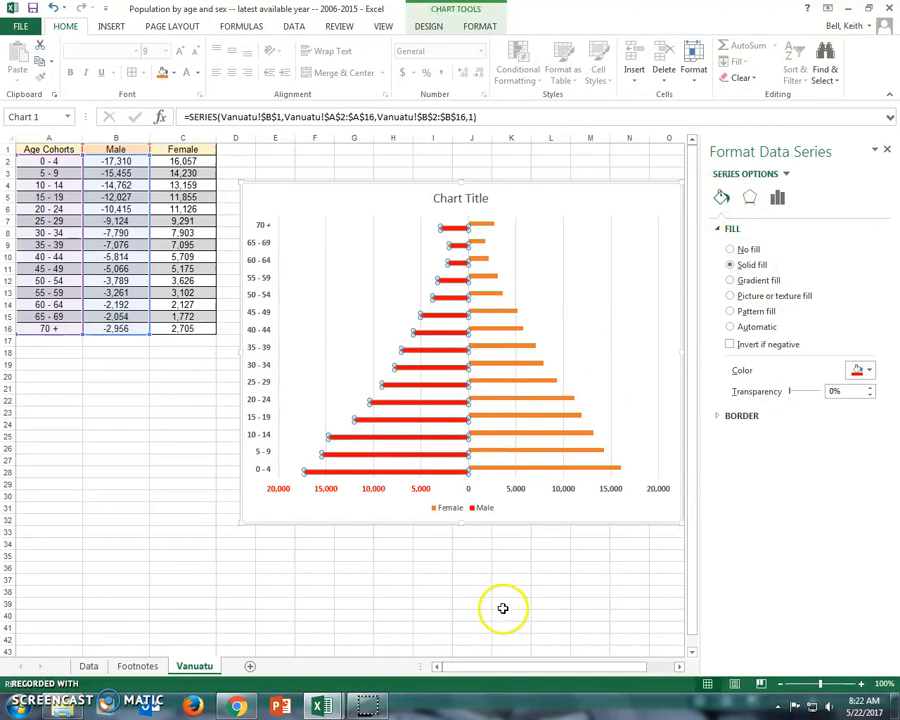
pyautogui.click(511, 567)
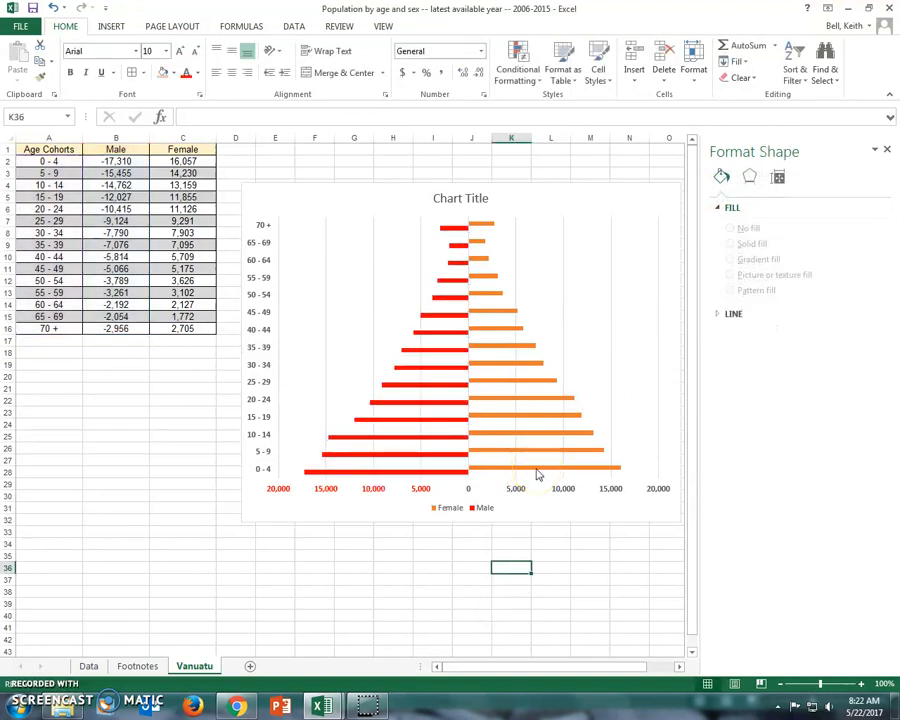
# Step: Set both the fill and the outline of the Female data series bars to the darkest blue theme color
pyautogui.rightClick(537, 468)
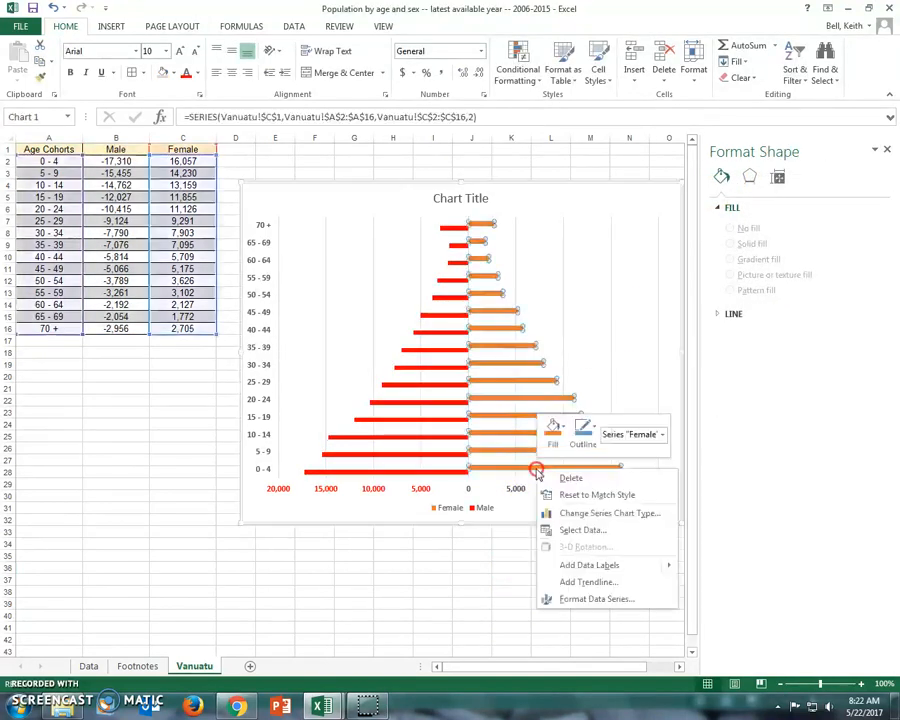
pyautogui.click(553, 443)
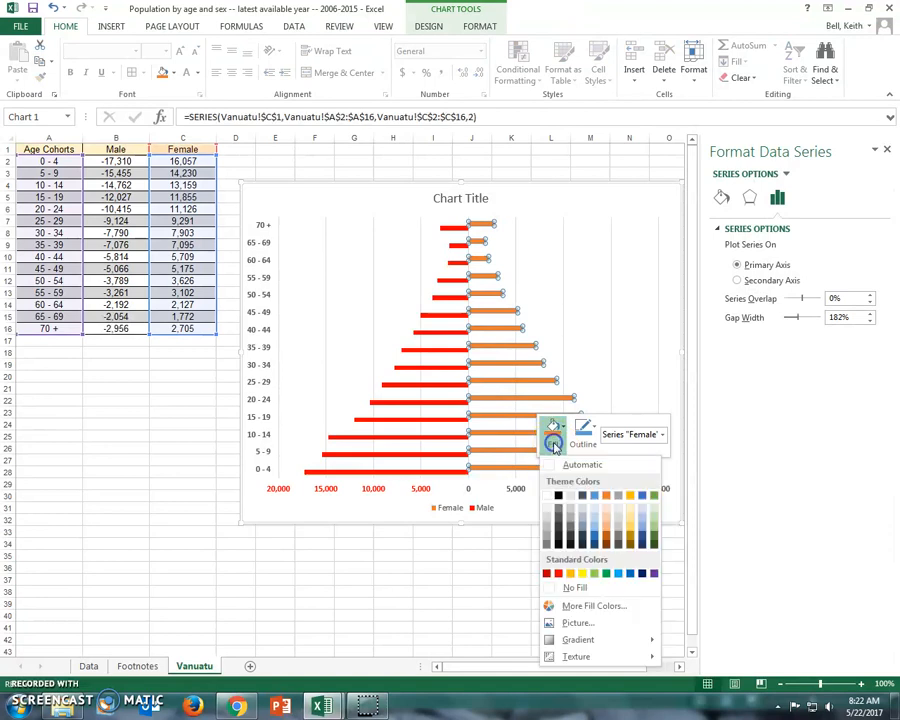
pyautogui.click(598, 547)
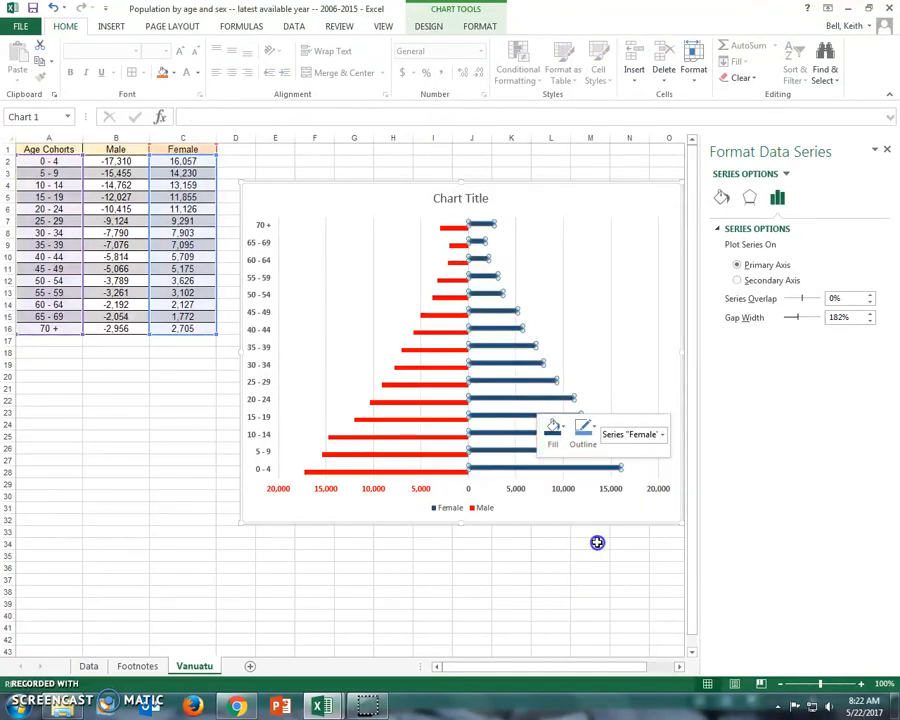
pyautogui.click(590, 440)
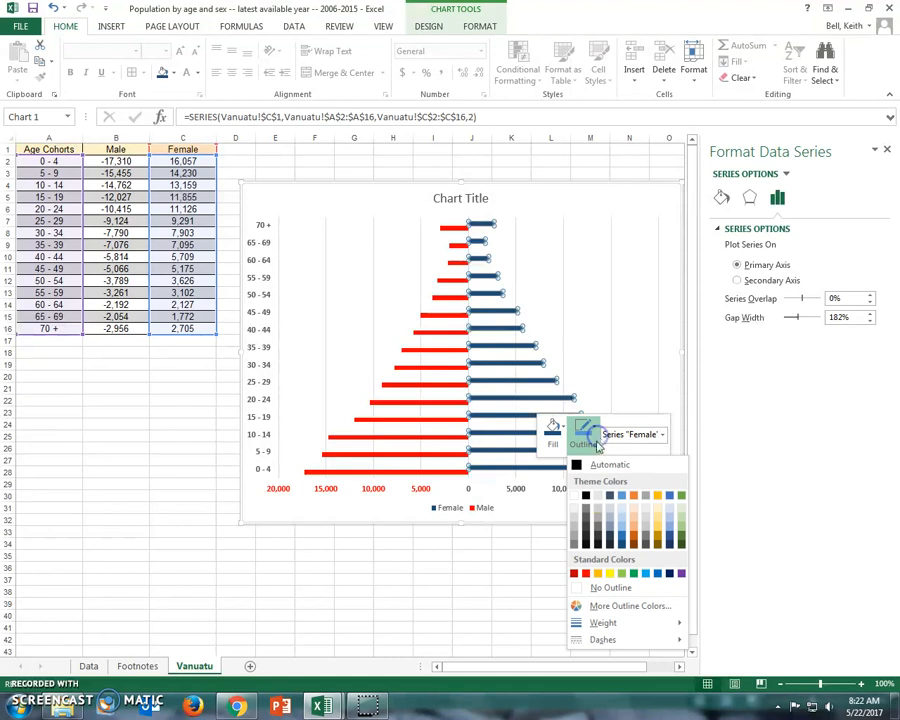
pyautogui.click(620, 545)
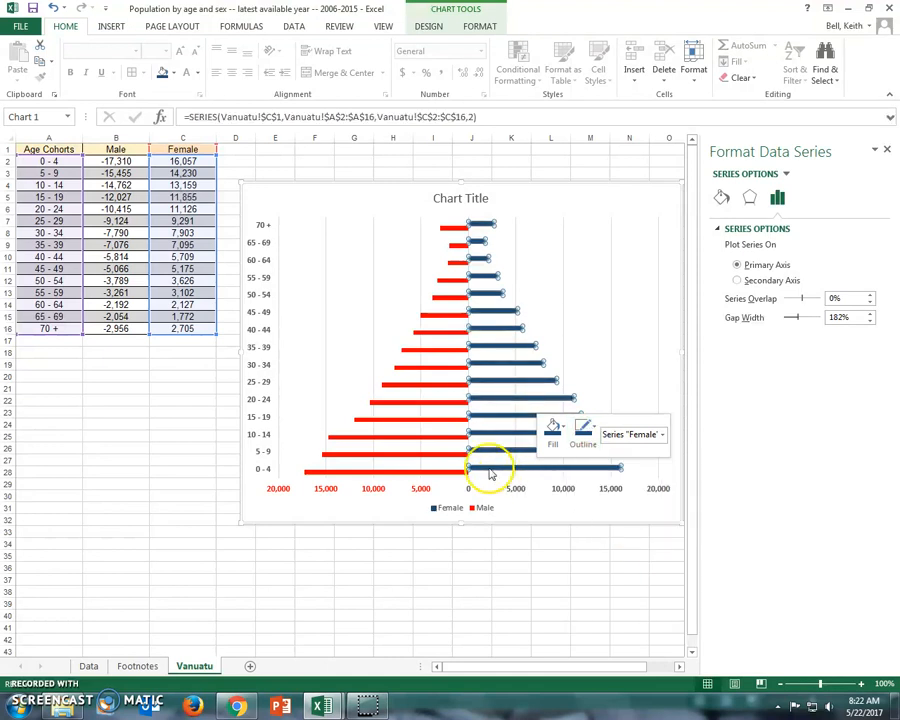
pyautogui.rightClick(443, 445)
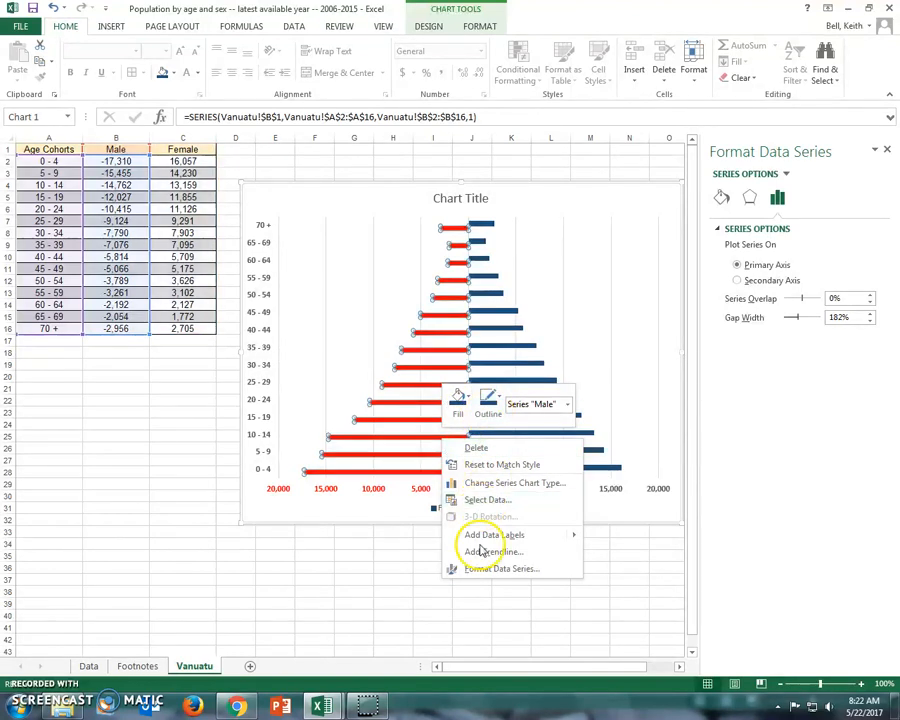
pyautogui.press('Escape')
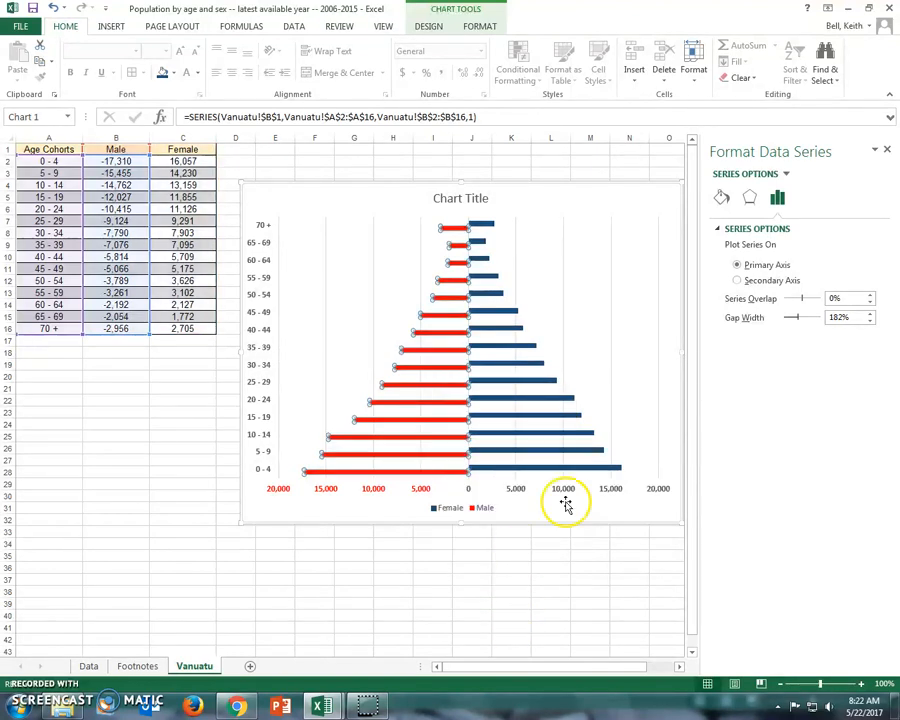
pyautogui.click(567, 568)
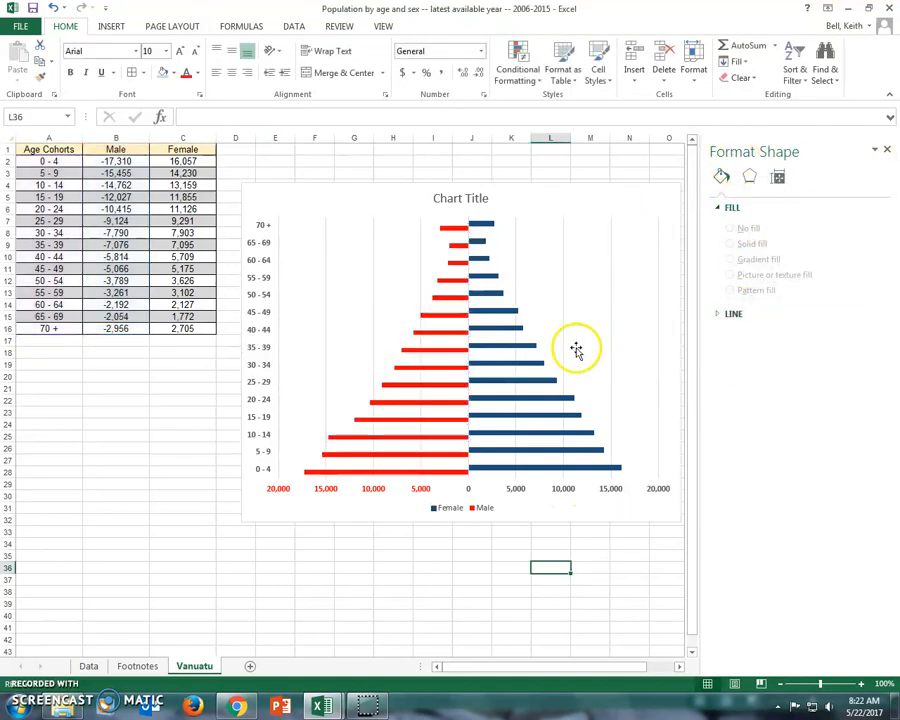
# Step: Set the gap width of the chart's data series to 0%
pyautogui.rightClick(488, 401)
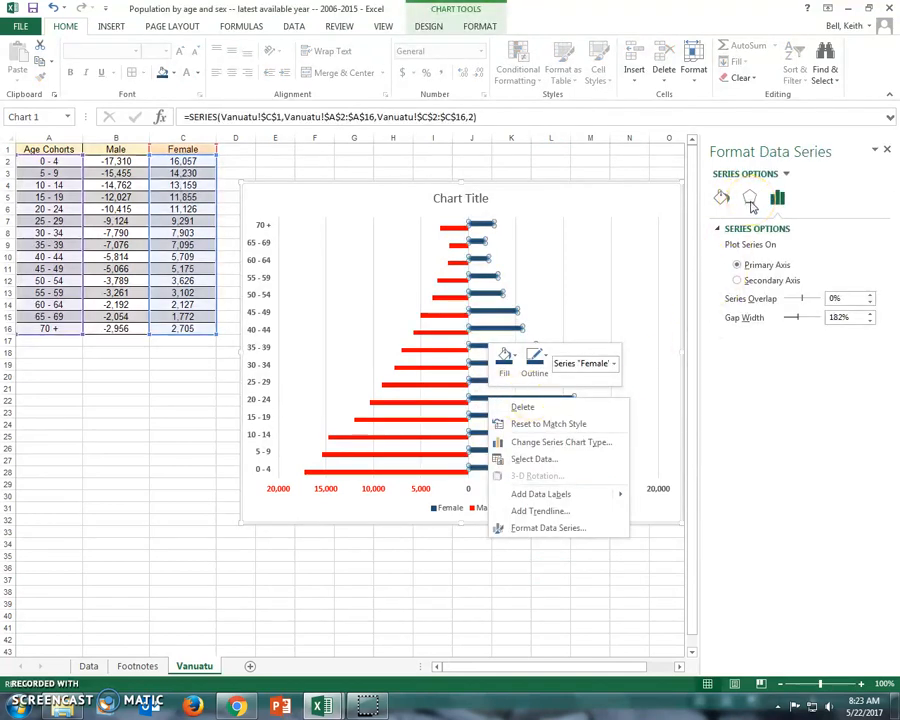
pyautogui.click(840, 318)
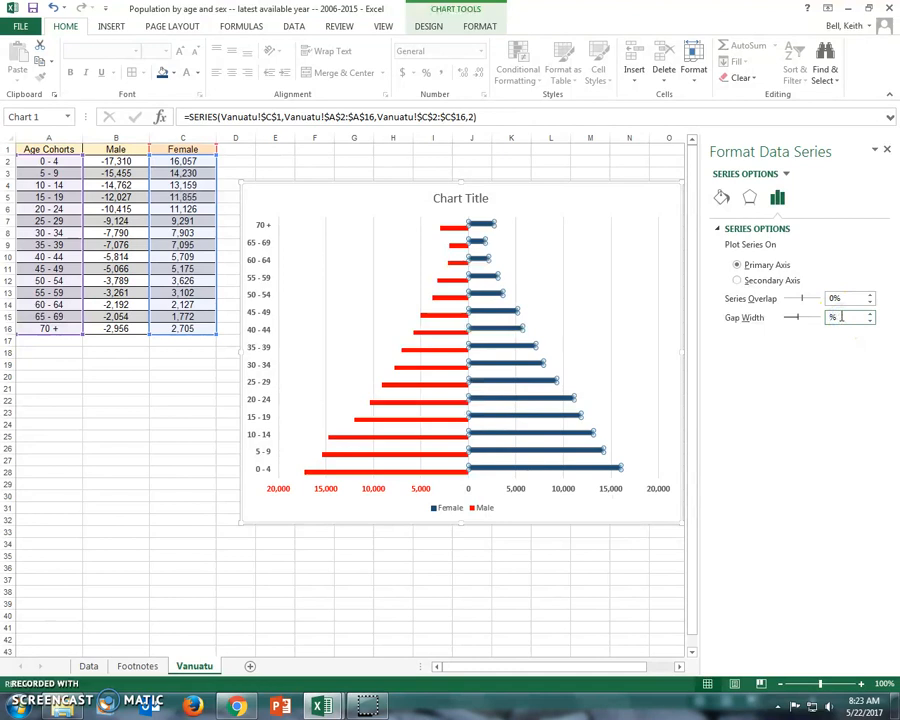
pyautogui.click(576, 517)
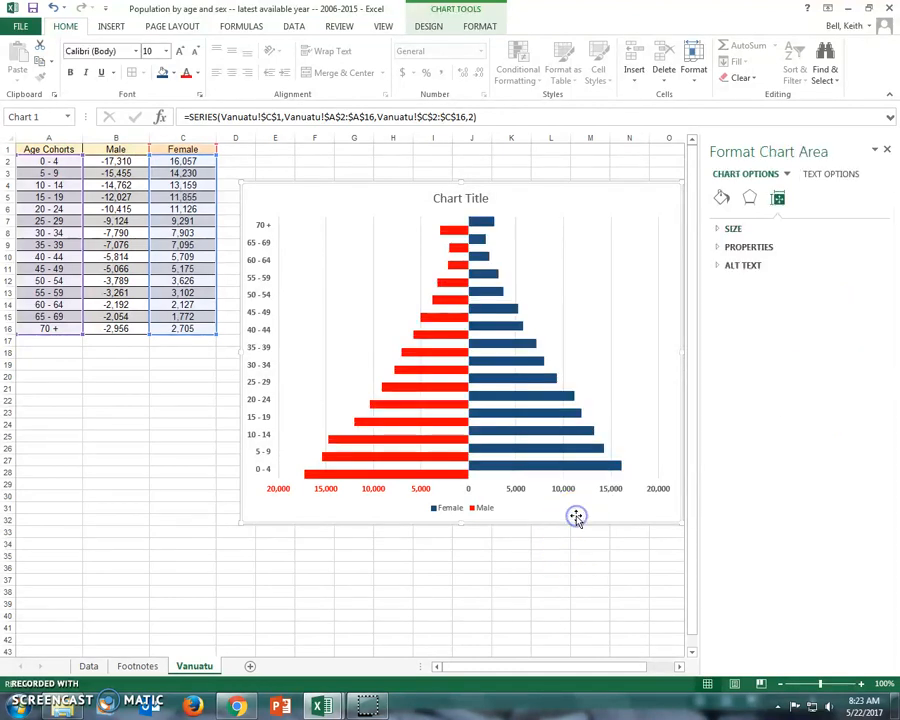
# Step: Set the series overlap to 100% so the male and female bars of each age group line up
pyautogui.rightClick(521, 381)
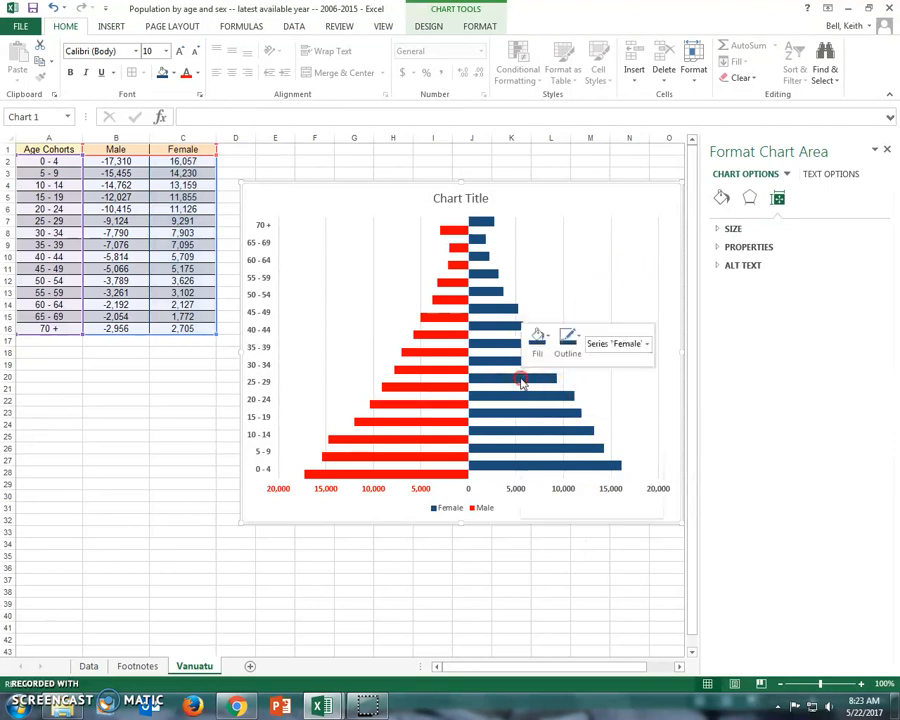
pyautogui.click(833, 299)
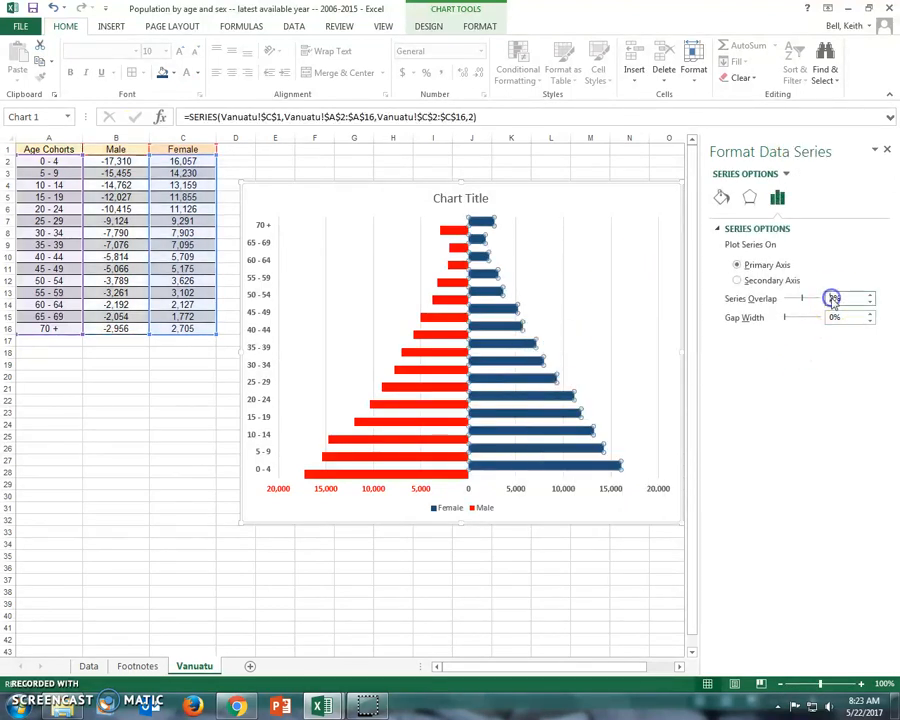
pyautogui.write('100')
pyautogui.press('Return')
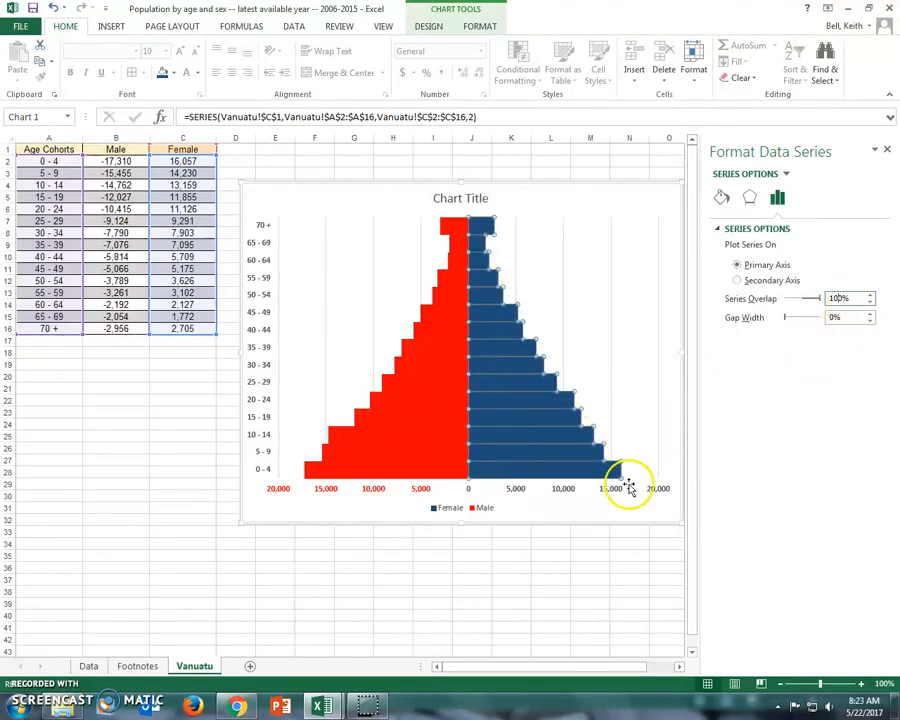
pyautogui.click(616, 512)
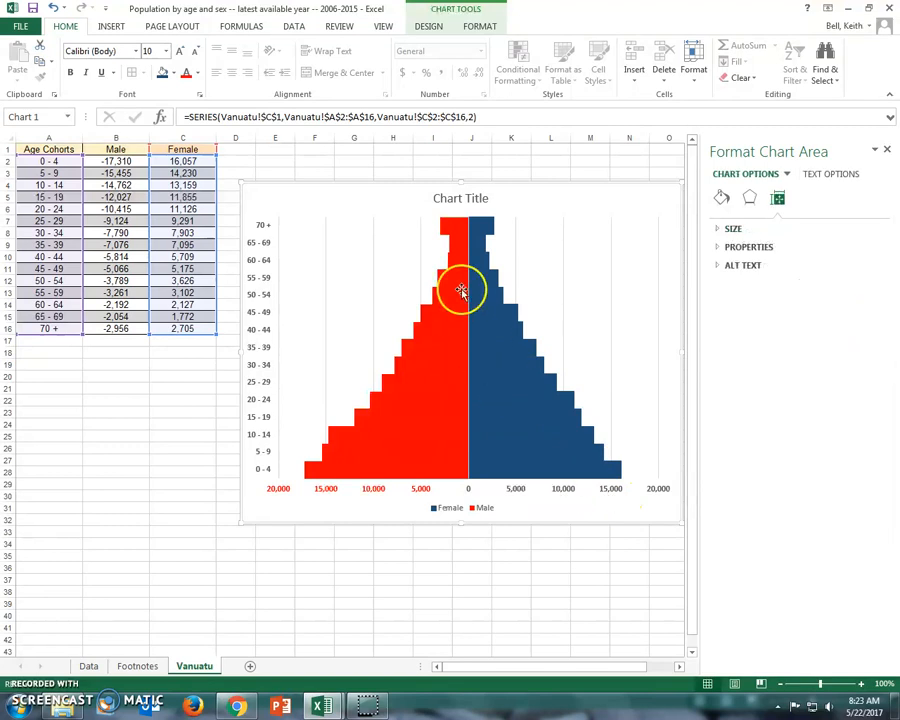
# Step: Set the gap width of the chart's data series to 10% to separate the age-group bars slightly
pyautogui.rightClick(491, 404)
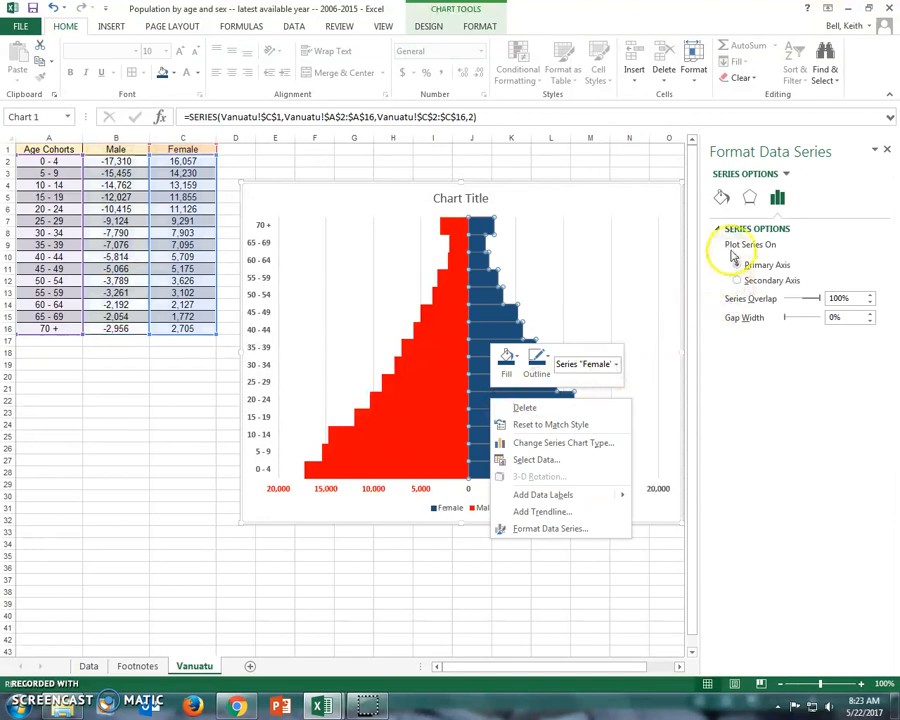
pyautogui.click(721, 197)
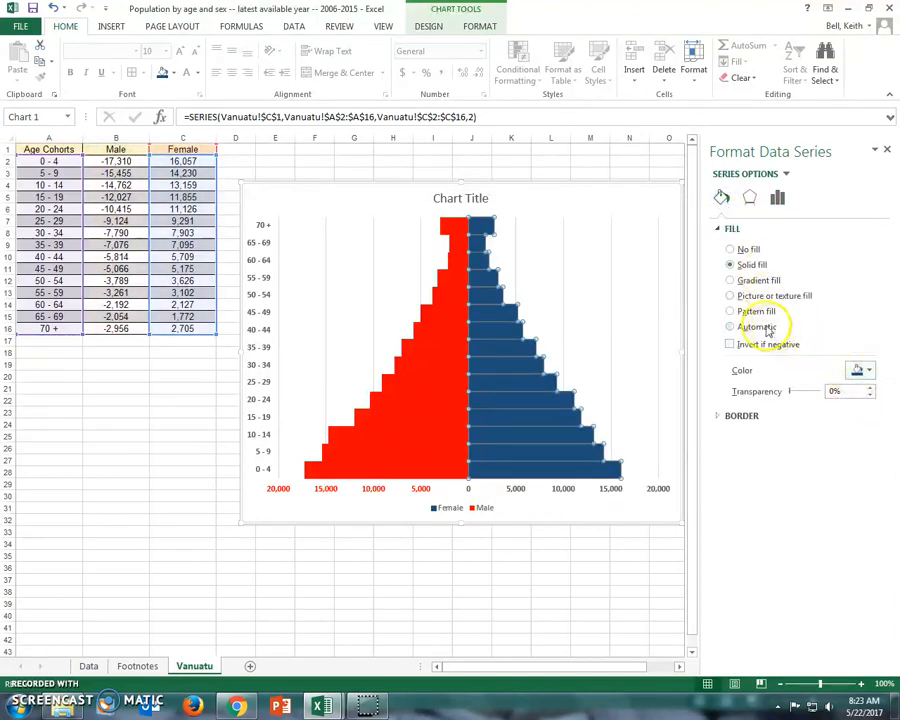
pyautogui.click(777, 199)
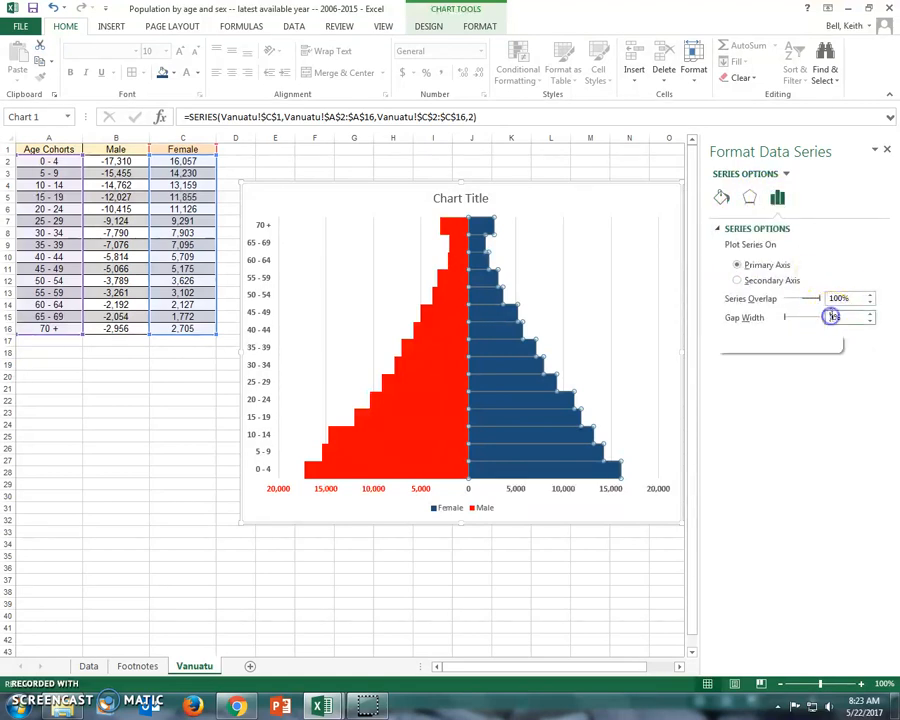
pyautogui.write('10')
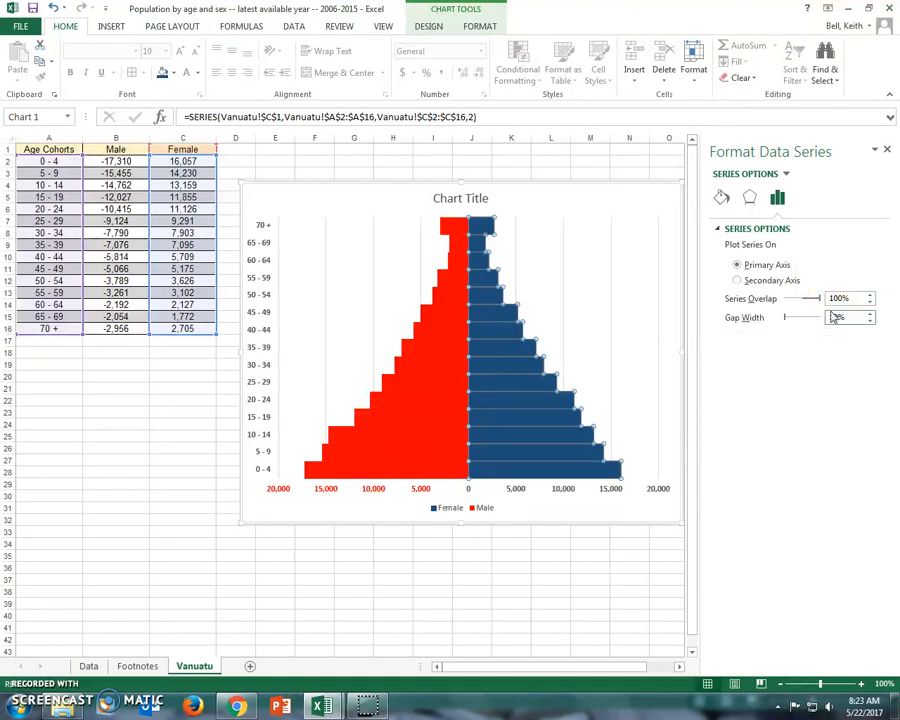
pyautogui.click(600, 508)
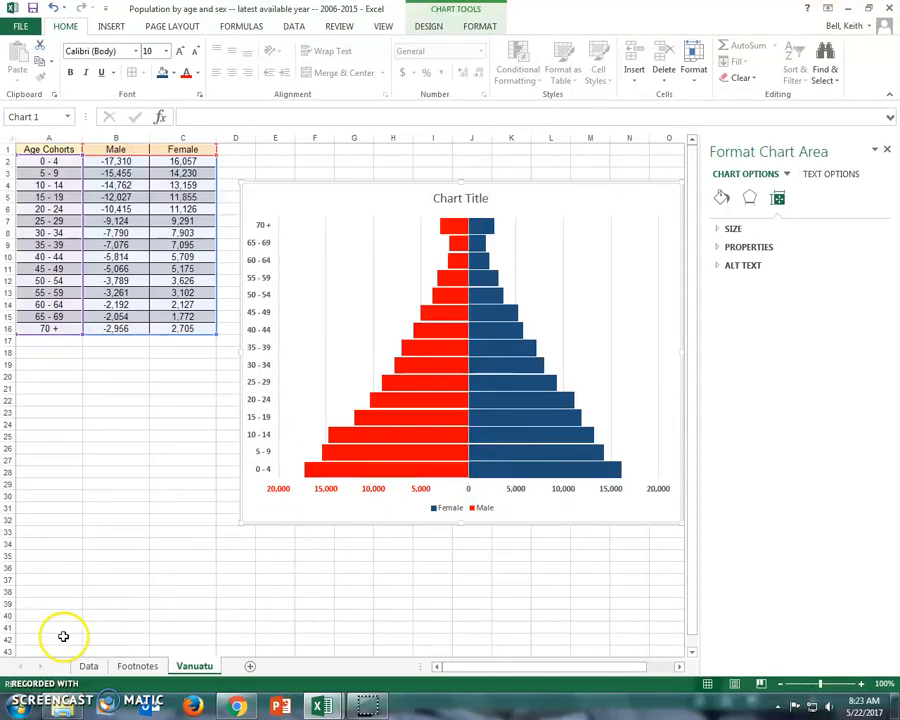
# Step: Change the font color of the horizontal population axis labels to the darkest blue theme color
pyautogui.click(564, 510)
pyautogui.rightClick(565, 491)
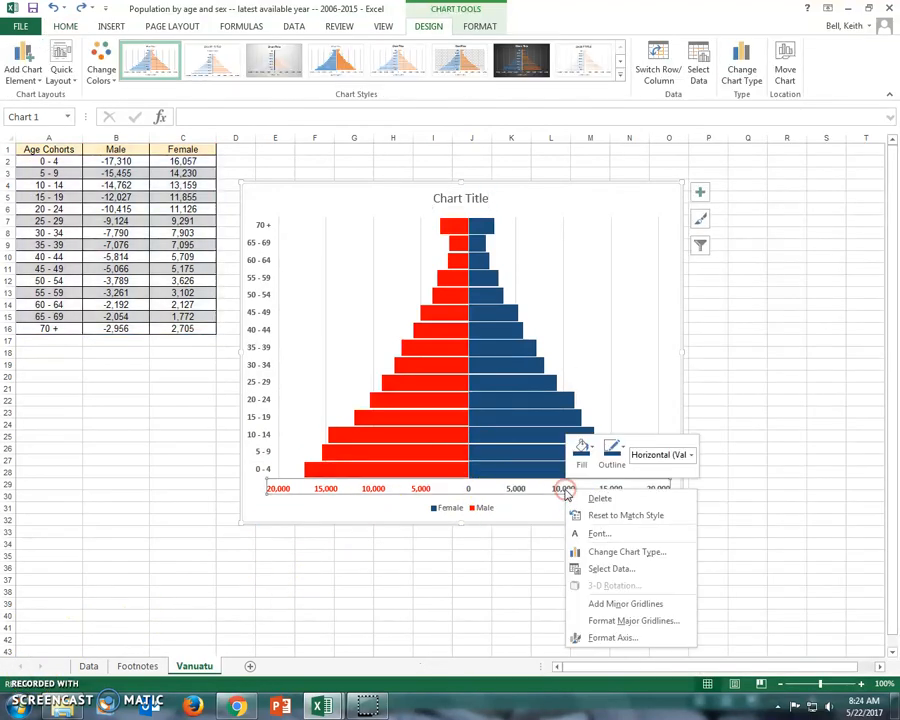
pyautogui.click(598, 534)
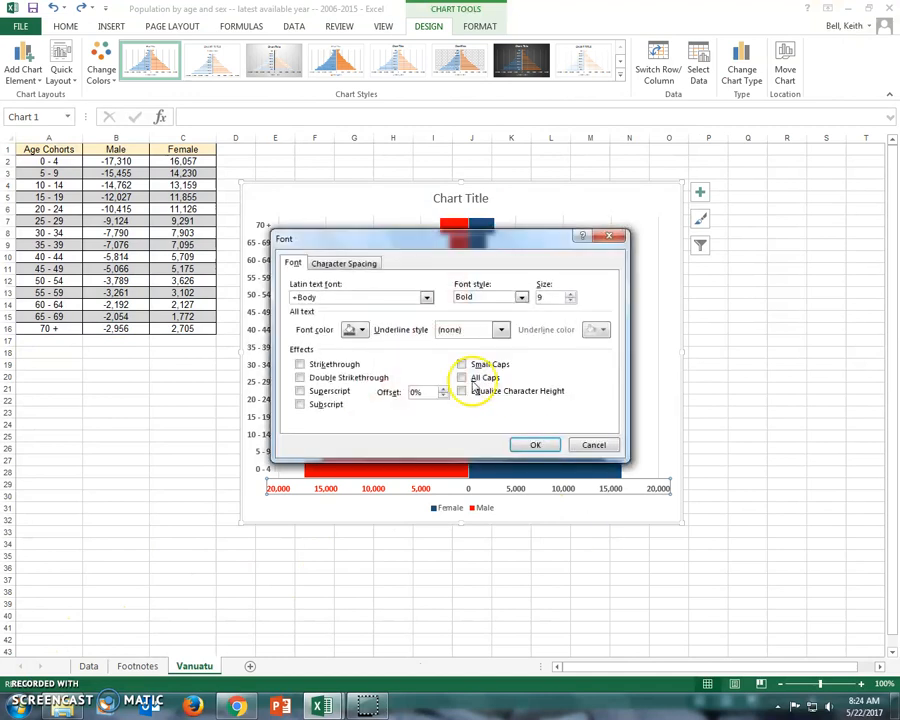
pyautogui.click(362, 330)
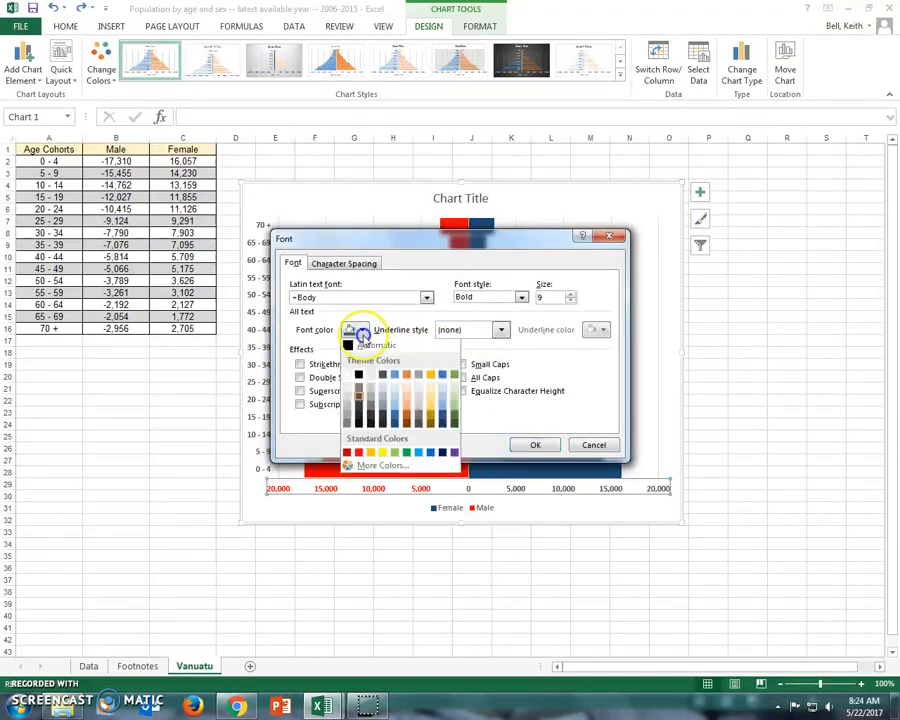
pyautogui.click(395, 428)
pyautogui.click(533, 443)
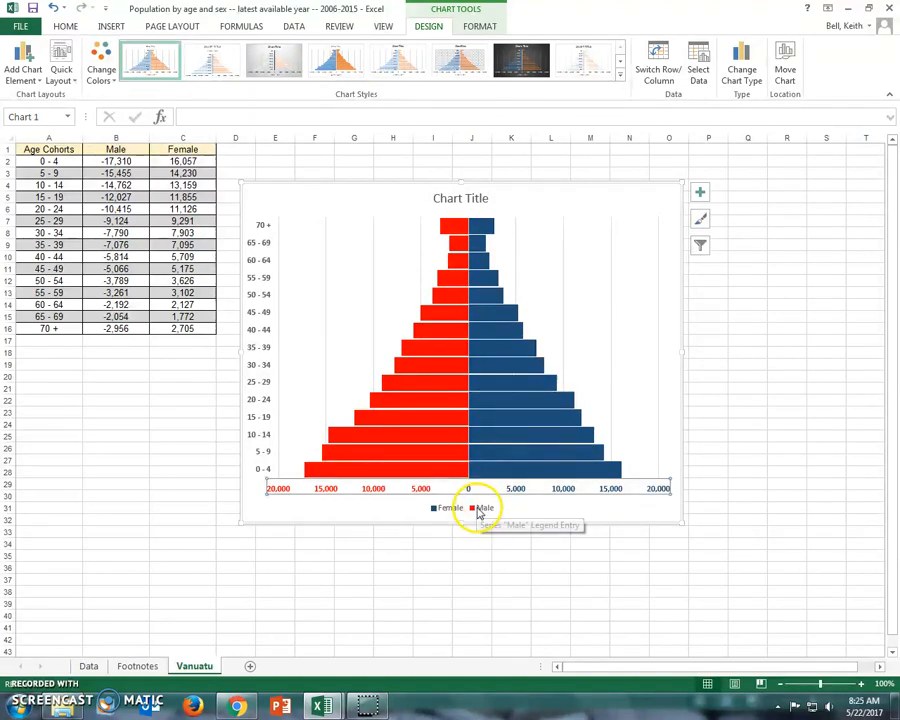
# Step: Set the chart legend's position to Top Right
pyautogui.rightClick(478, 510)
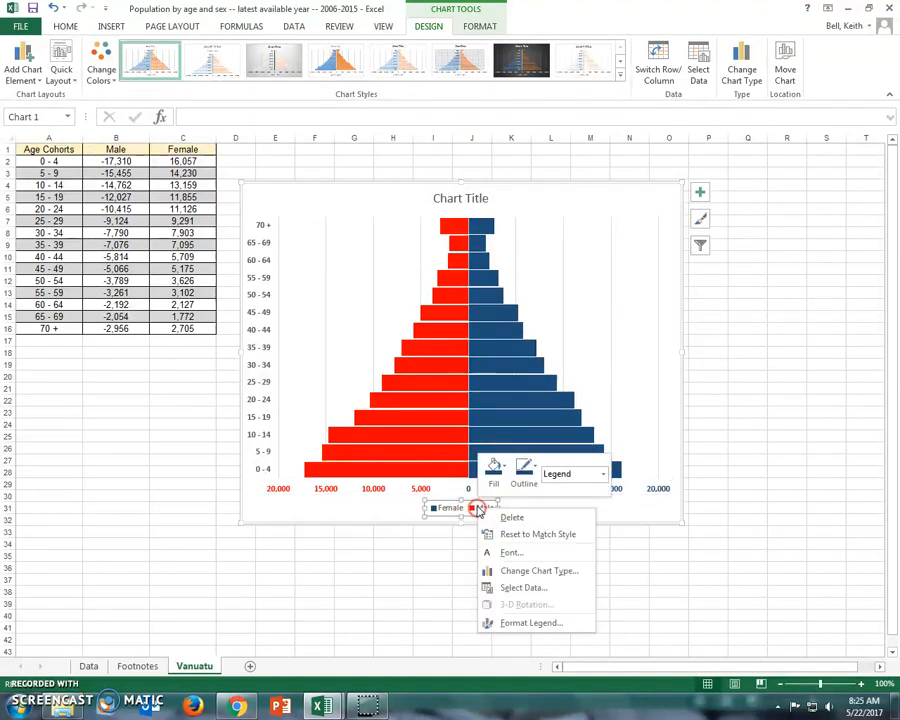
pyautogui.click(520, 622)
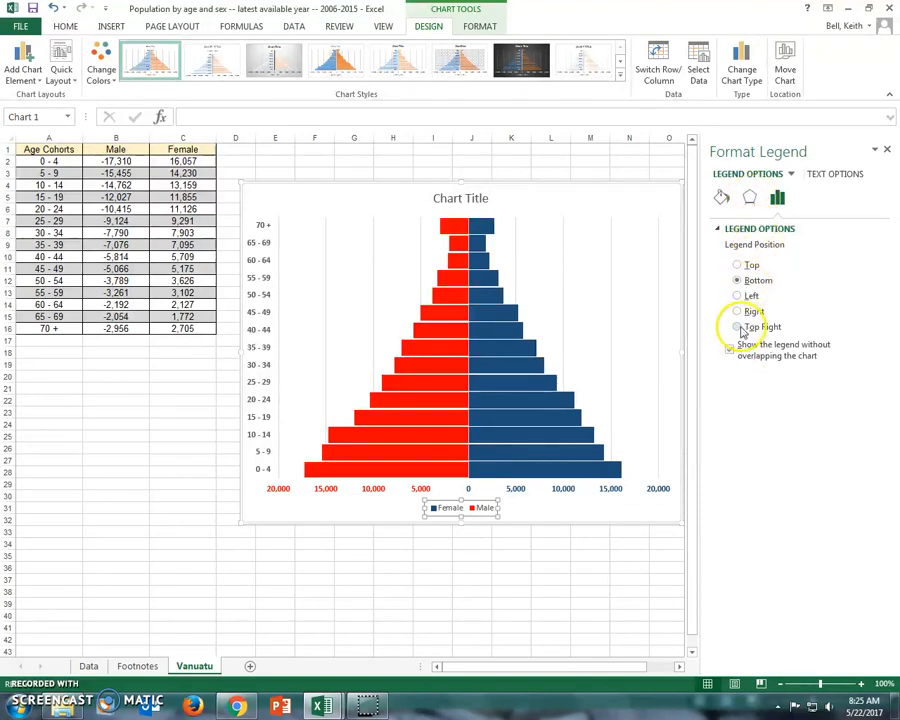
pyautogui.click(737, 327)
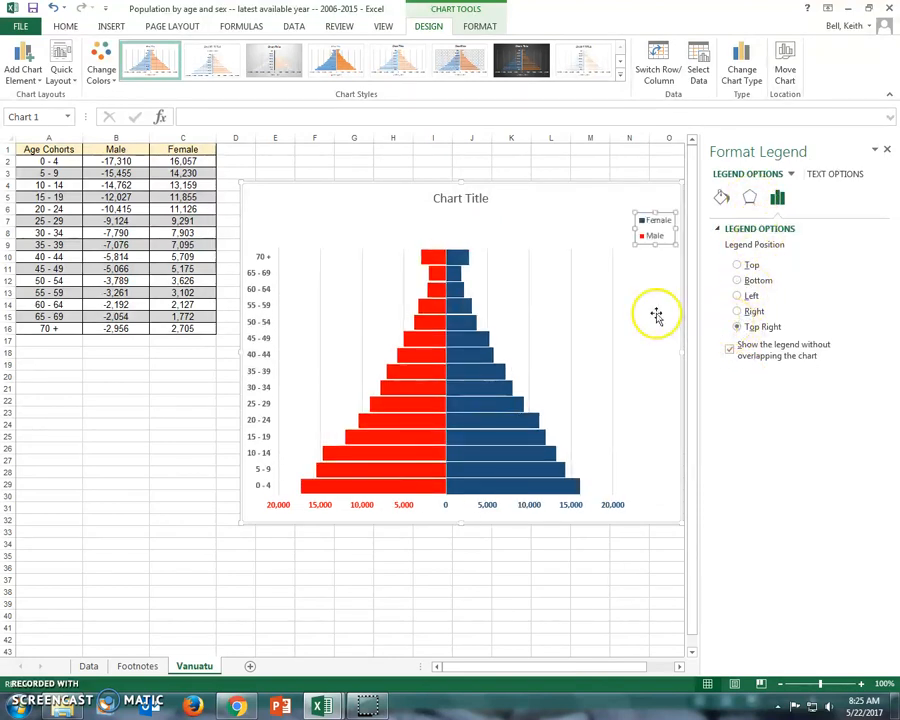
pyautogui.click(886, 149)
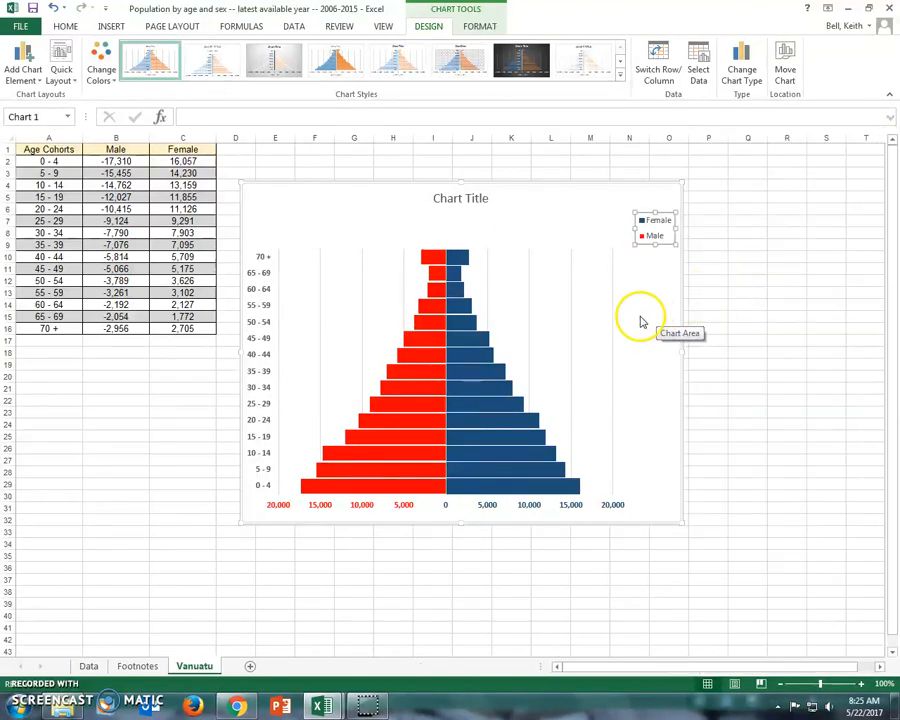
# Step: Enlarge the plot area up and across the chart, and move the legend inside it beside the upper female bars
pyautogui.click(639, 319)
pyautogui.click(585, 307)
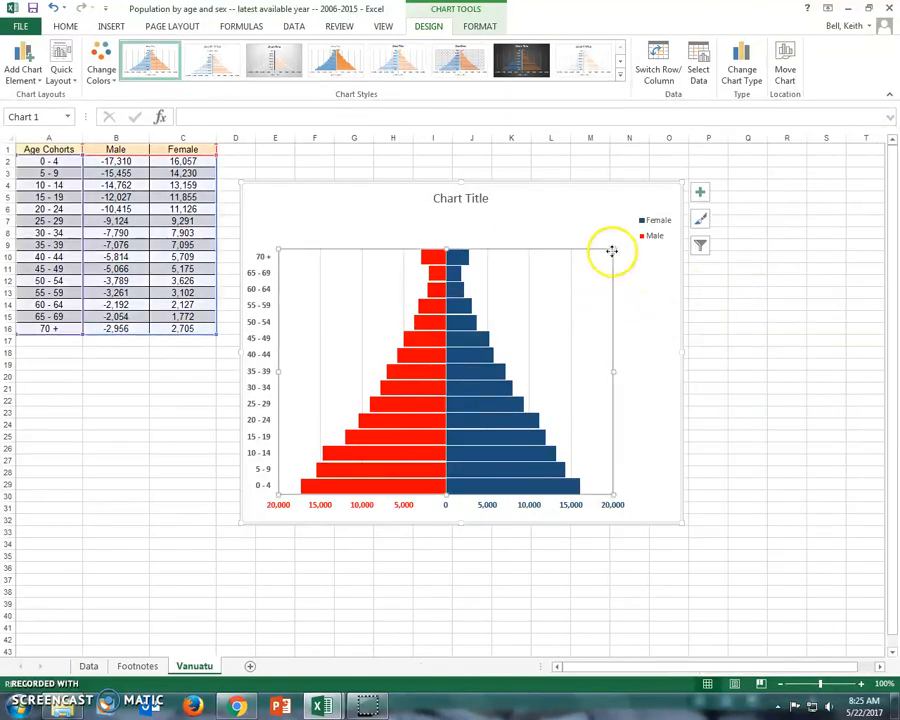
pyautogui.doubleClick(650, 236)
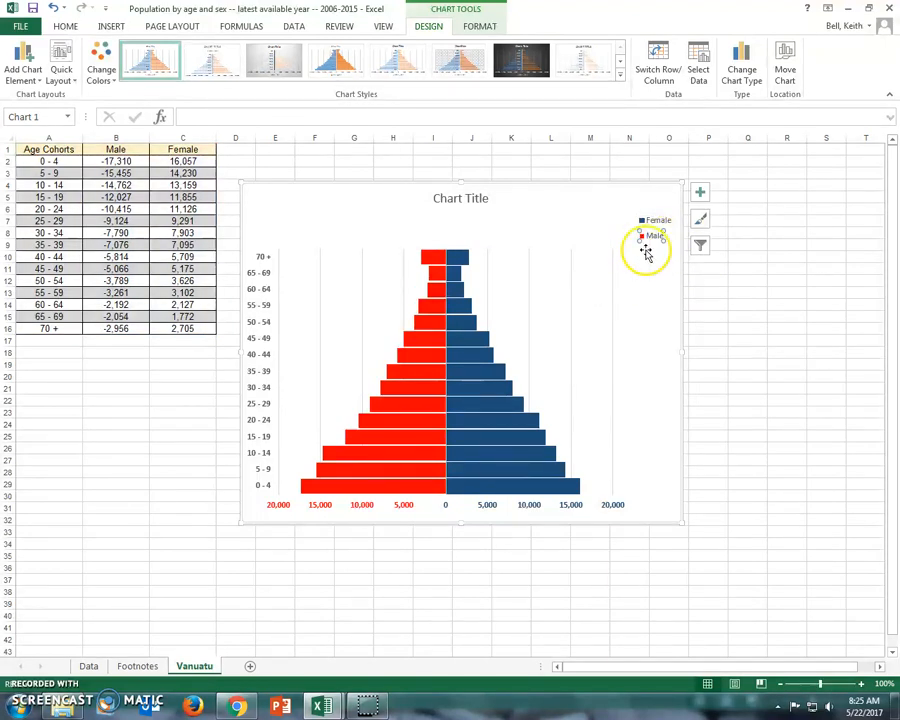
pyautogui.click(655, 223)
pyautogui.click(652, 236)
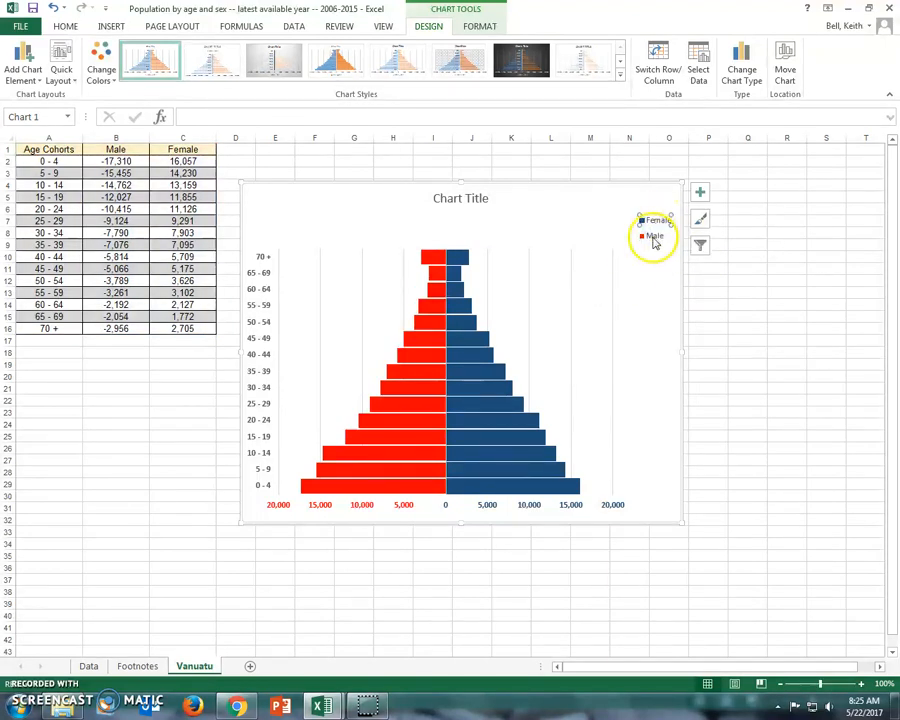
pyautogui.click(615, 249)
pyautogui.moveTo(615, 249)
pyautogui.mouseDown()
pyautogui.moveTo(667, 227)
pyautogui.moveTo(679, 251)
pyautogui.moveTo(626, 256)
pyautogui.mouseUp()
pyautogui.click(667, 222)
# Step: Pull the plot area's left edge slightly inward from the age labels and widen the whole chart to the right
pyautogui.click(298, 362)
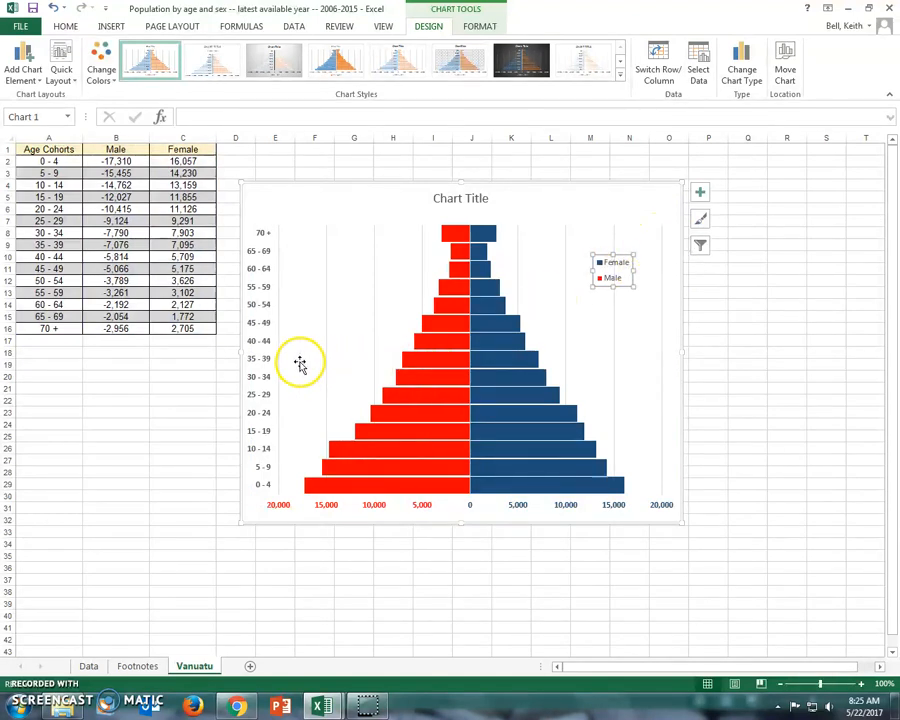
pyautogui.moveTo(280, 360); pyautogui.dragTo(287, 361)
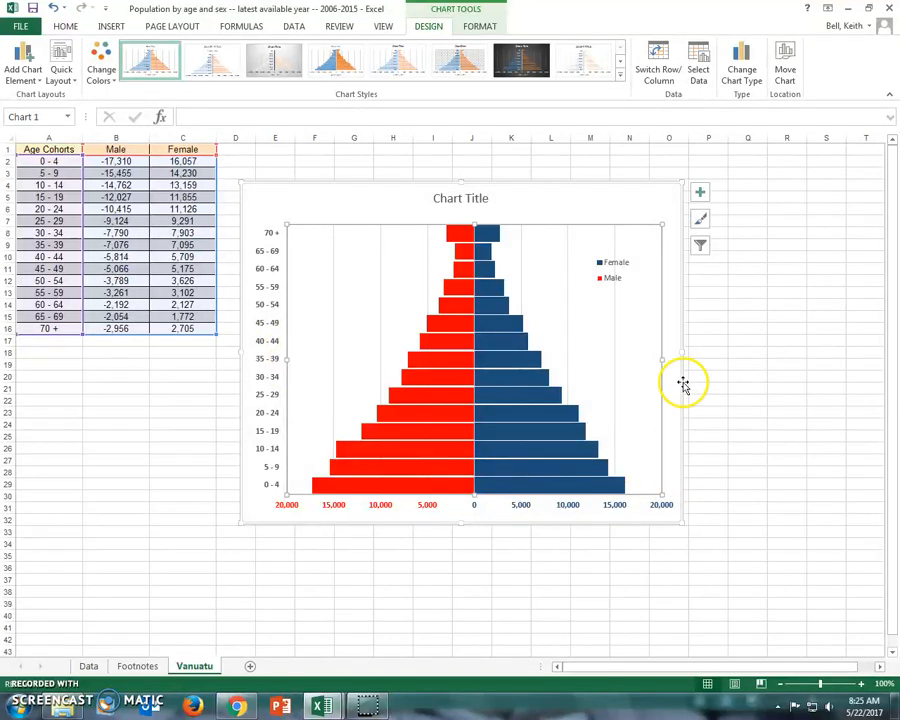
pyautogui.moveTo(683, 352); pyautogui.dragTo(712, 353)
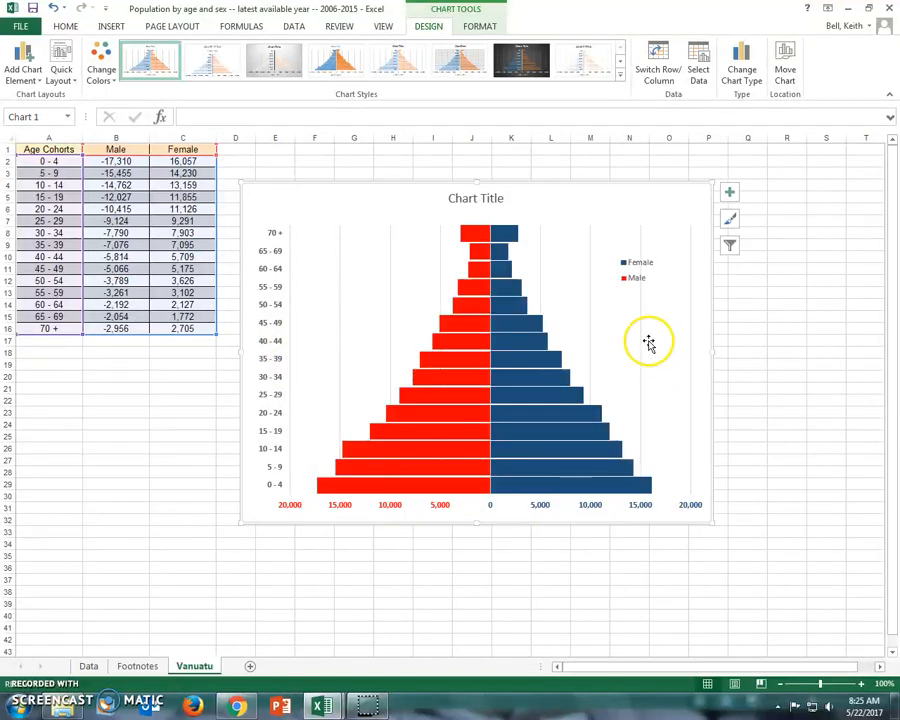
# Step: Fill the legend with white so the gridline behind it is covered
pyautogui.click(632, 272)
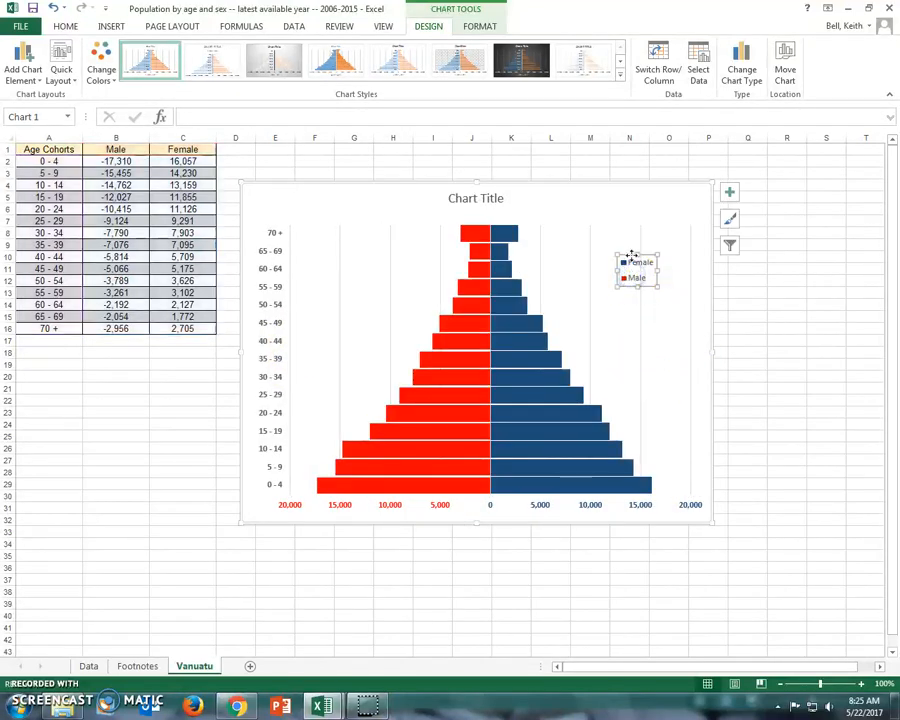
pyautogui.rightClick(631, 258)
pyautogui.click(649, 232)
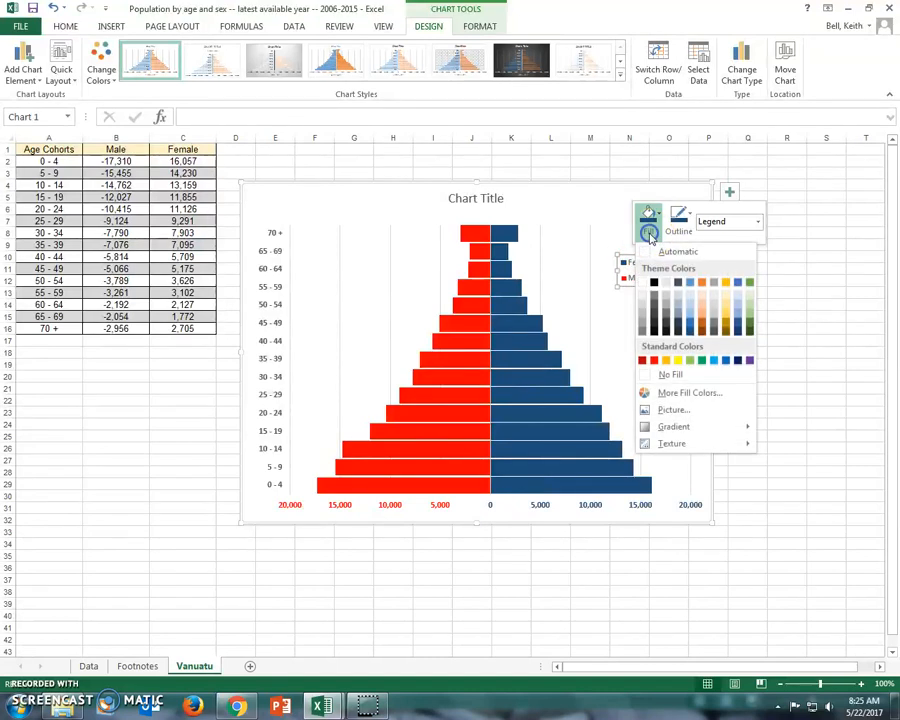
pyautogui.click(643, 281)
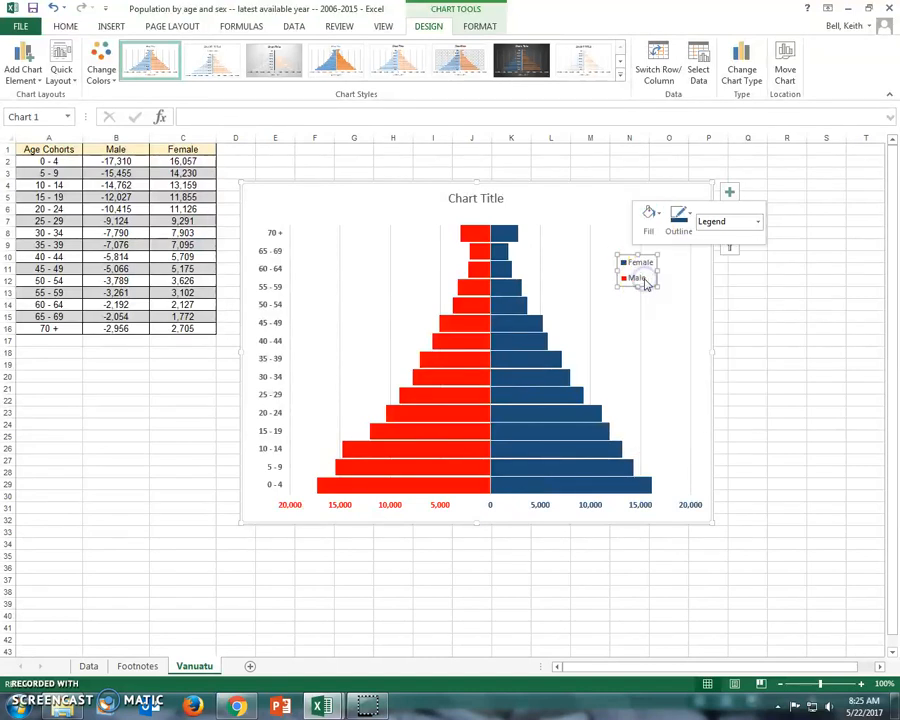
pyautogui.click(698, 299)
# Step: Make the legend text bold and increase its font size
pyautogui.click(643, 266)
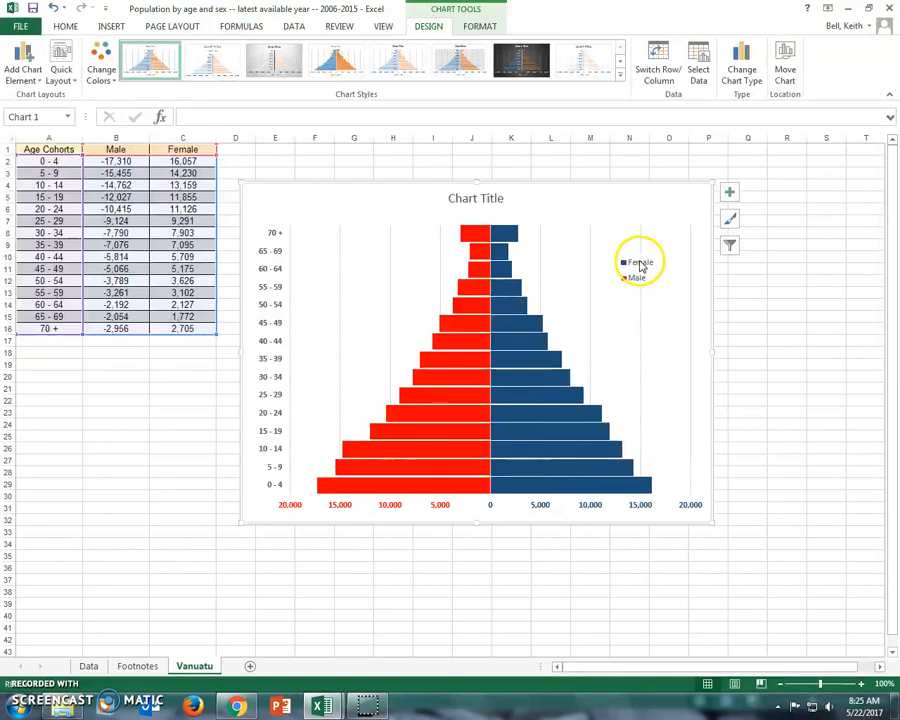
pyautogui.rightClick(640, 265)
pyautogui.click(668, 304)
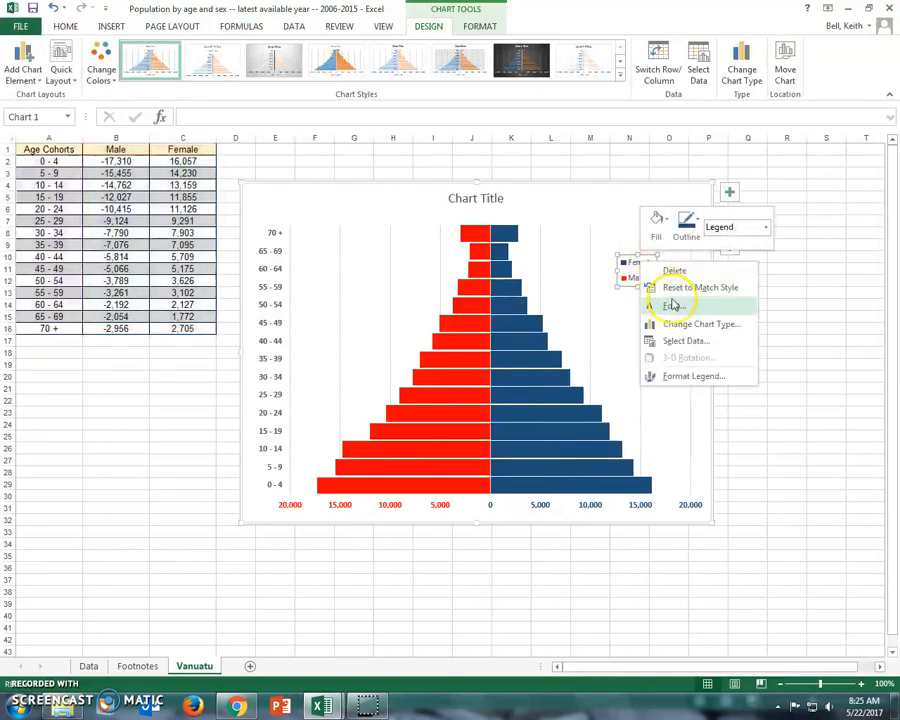
pyautogui.click(521, 299)
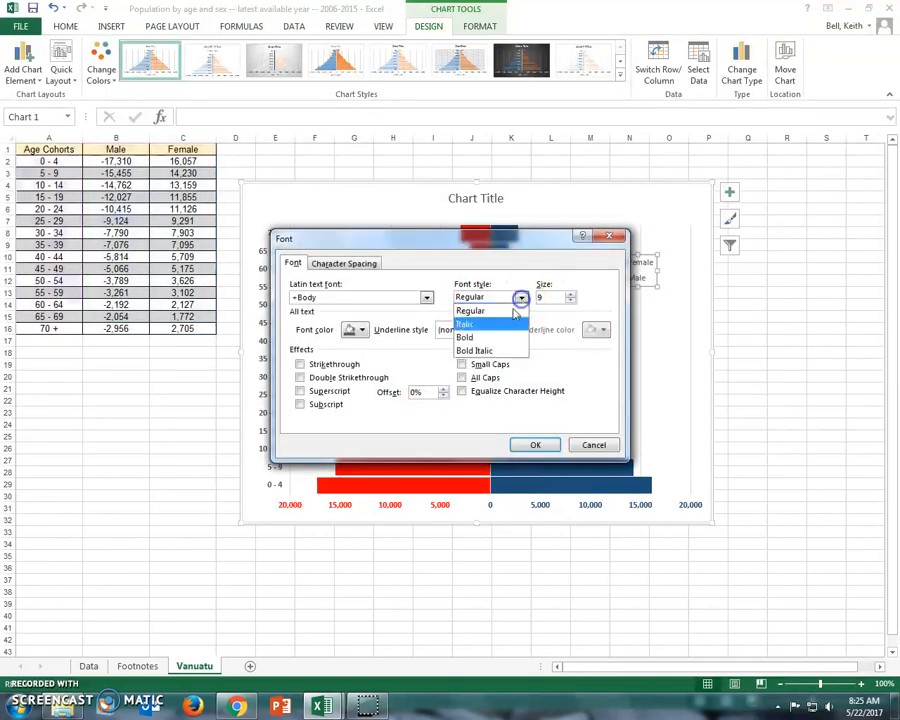
pyautogui.click(522, 336)
pyautogui.moveTo(554, 298); pyautogui.dragTo(532, 301)
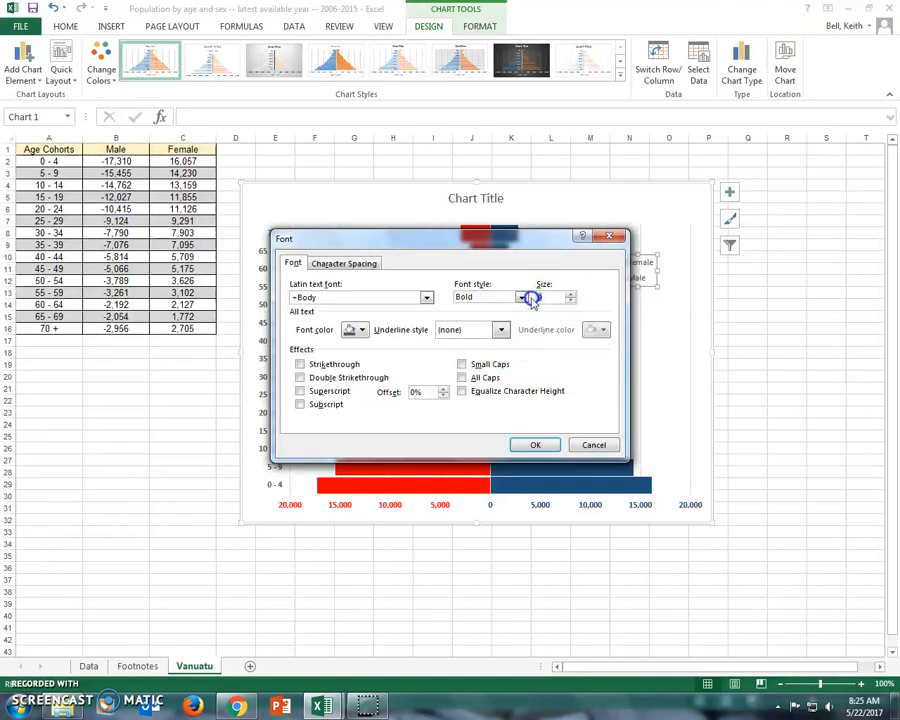
pyautogui.click(535, 445)
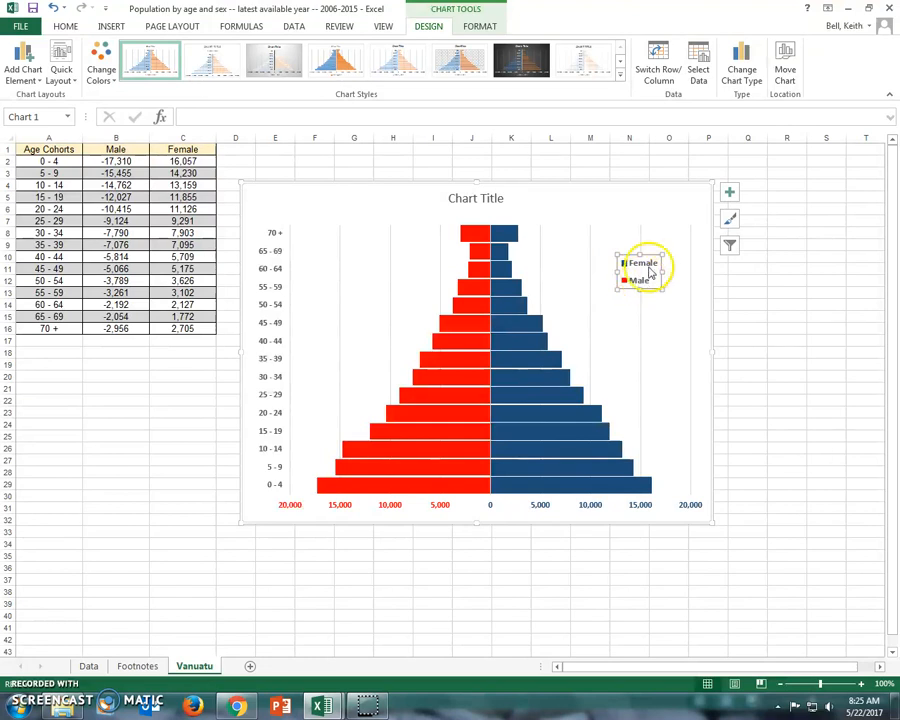
# Step: Replace the chart title with Vanuatu in bold and move it above the pyramid's center line
pyautogui.click(459, 200)
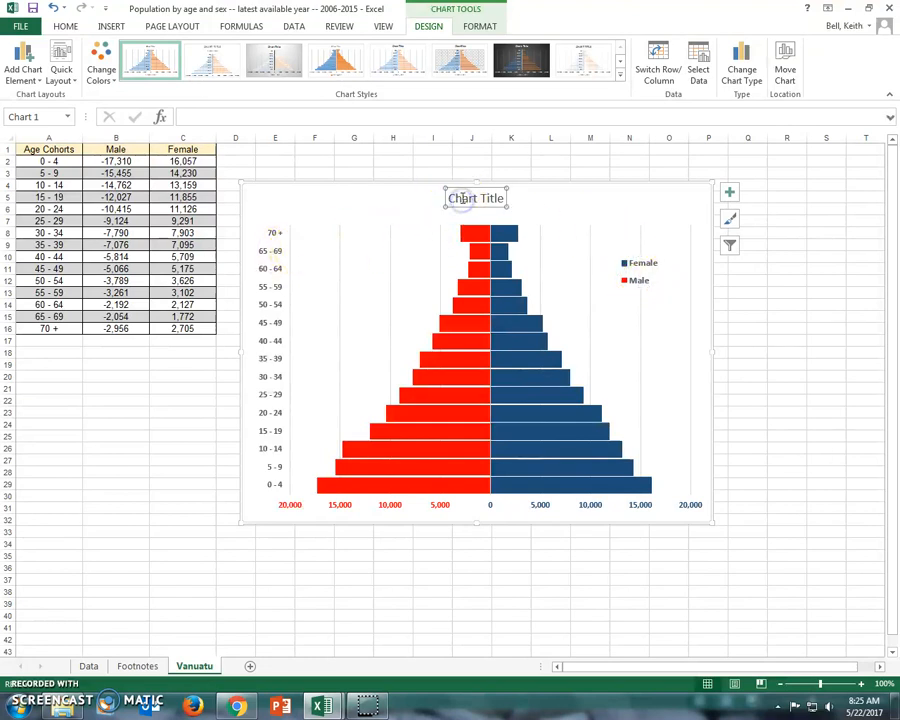
pyautogui.moveTo(458, 198); pyautogui.dragTo(505, 199)
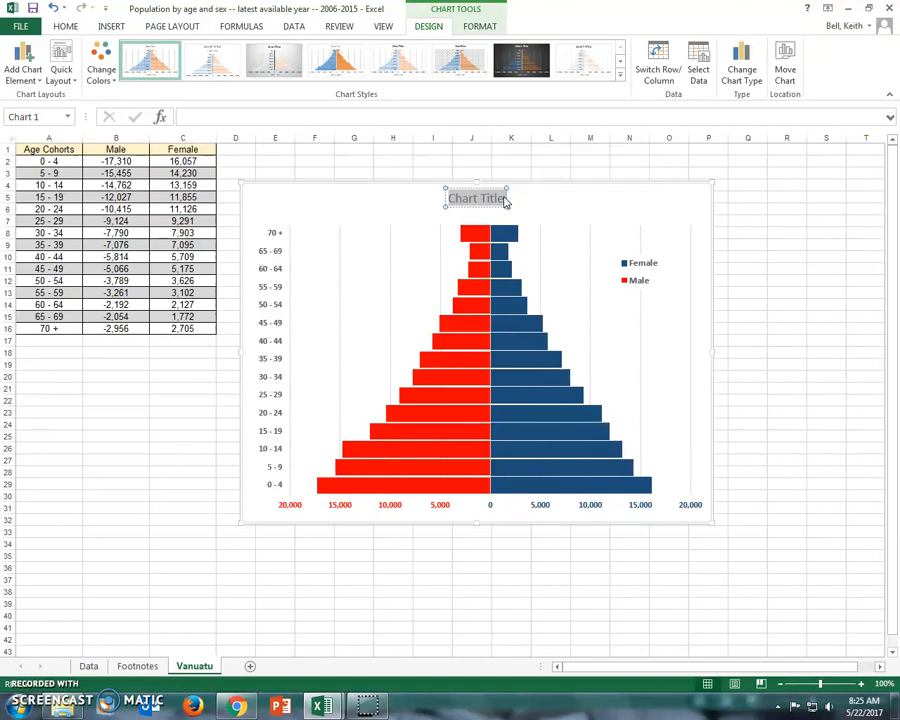
pyautogui.write('Vanuatu')
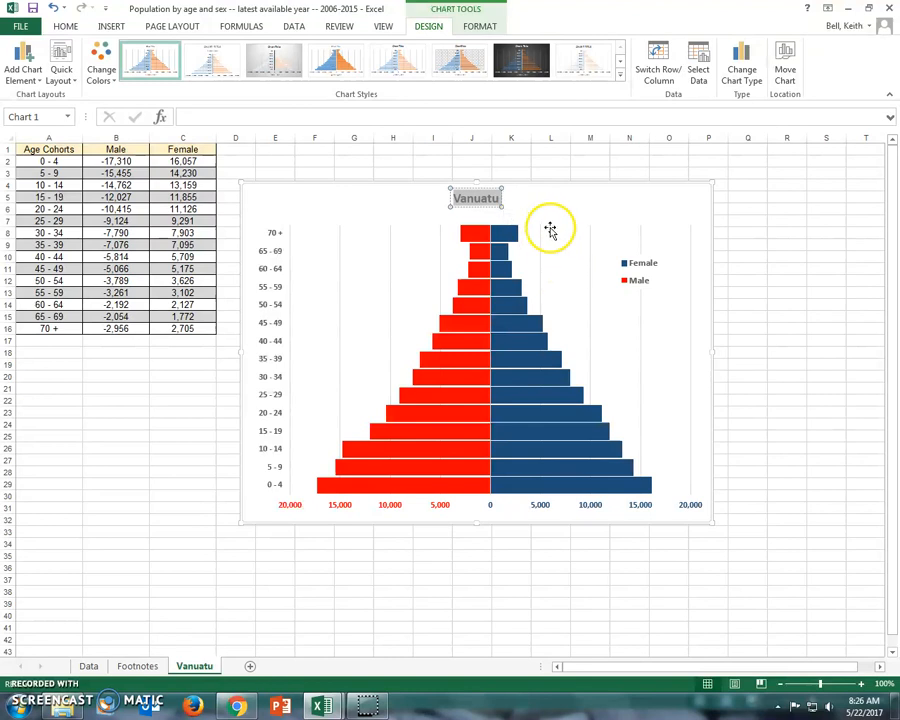
pyautogui.moveTo(477, 207); pyautogui.dragTo(502, 216)
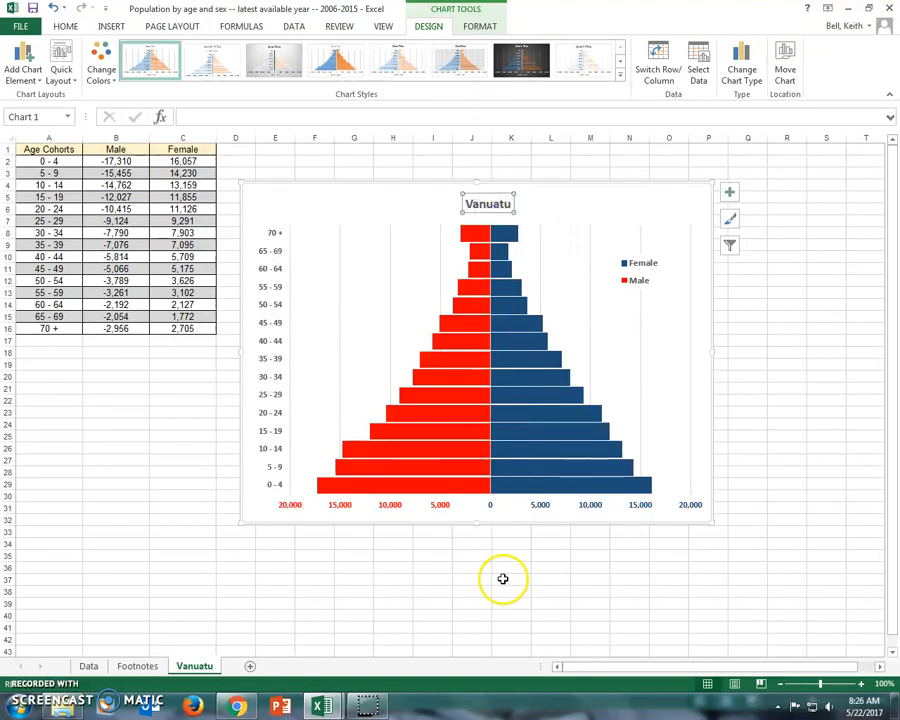
# Step: Check the census year on the Data sheet and add 2009 as a second, non-bold line of the chart title
pyautogui.click(509, 205)
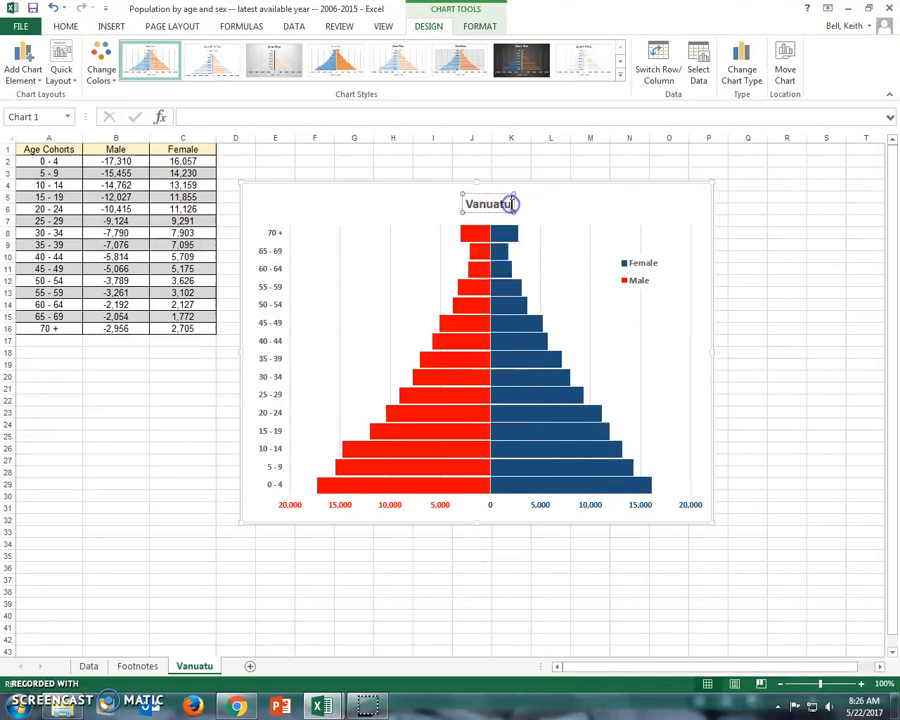
pyautogui.press('Return')
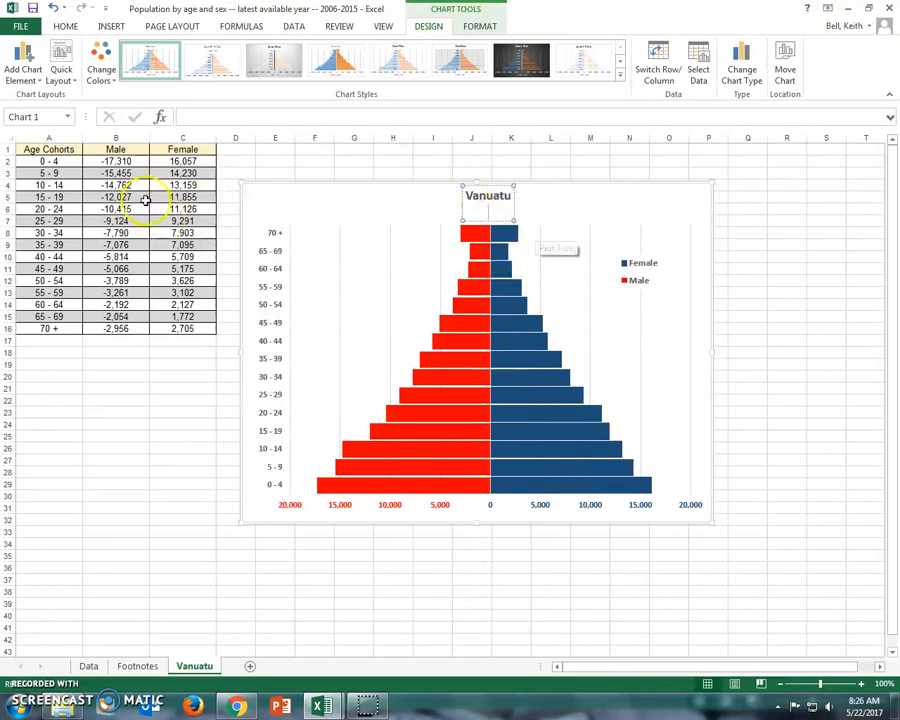
pyautogui.click(90, 667)
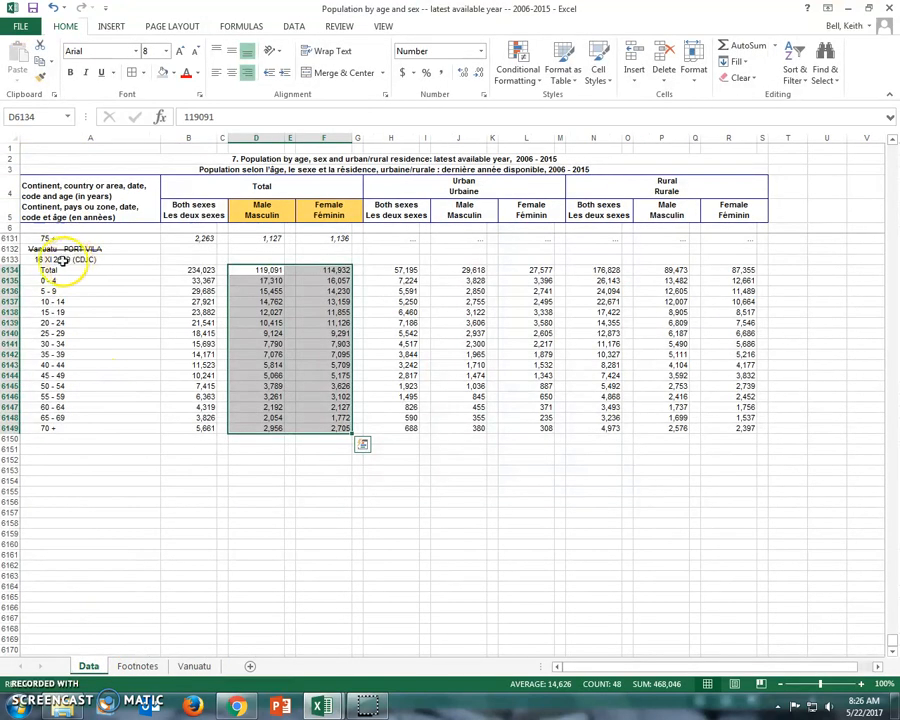
pyautogui.click(195, 666)
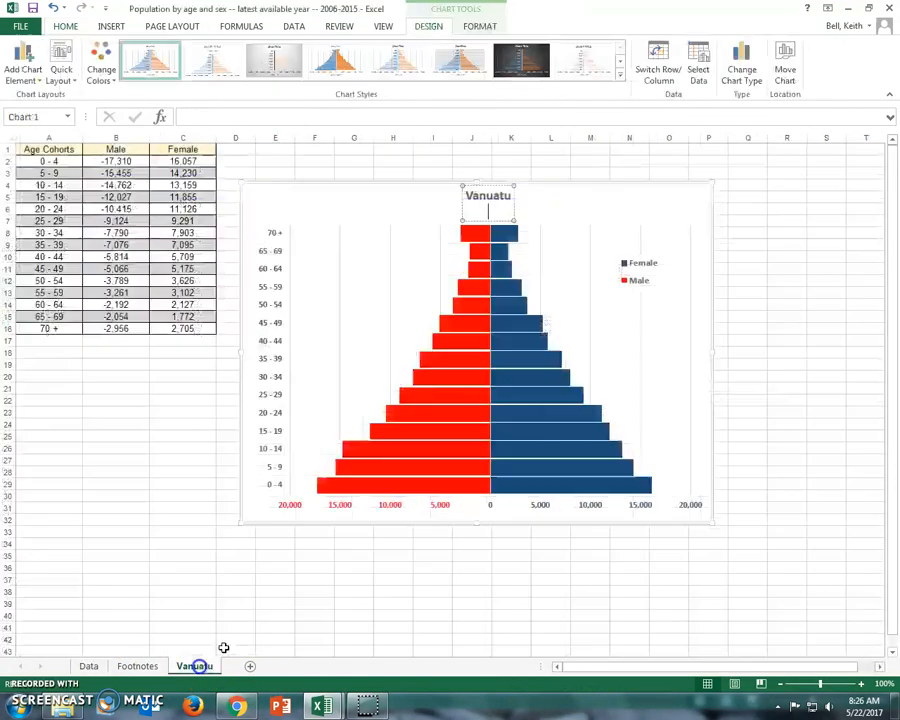
pyautogui.click(505, 210)
pyautogui.doubleClick(480, 210)
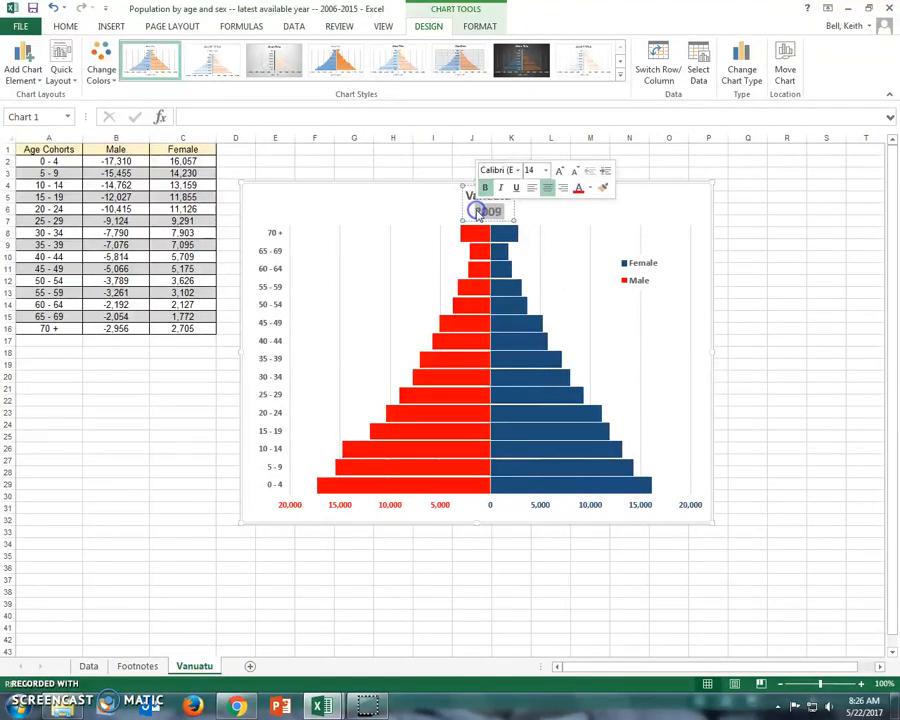
pyautogui.click(697, 265)
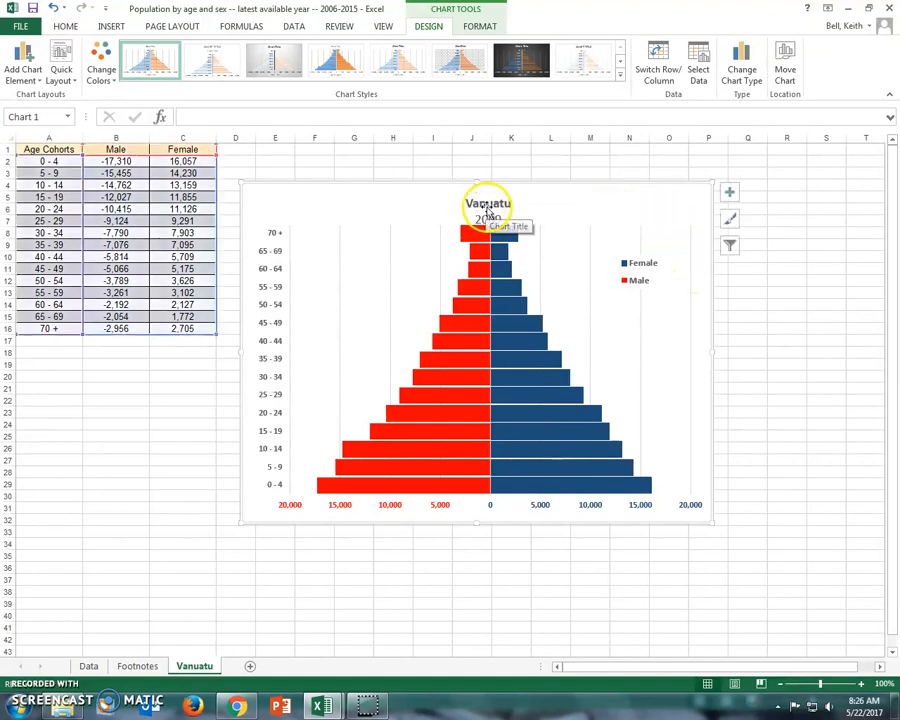
# Step: Extend the chart's top edge upward and lower the top of the plot area to leave space below the title
pyautogui.click(540, 252)
pyautogui.moveTo(474, 180); pyautogui.dragTo(472, 168)
pyautogui.click(483, 231)
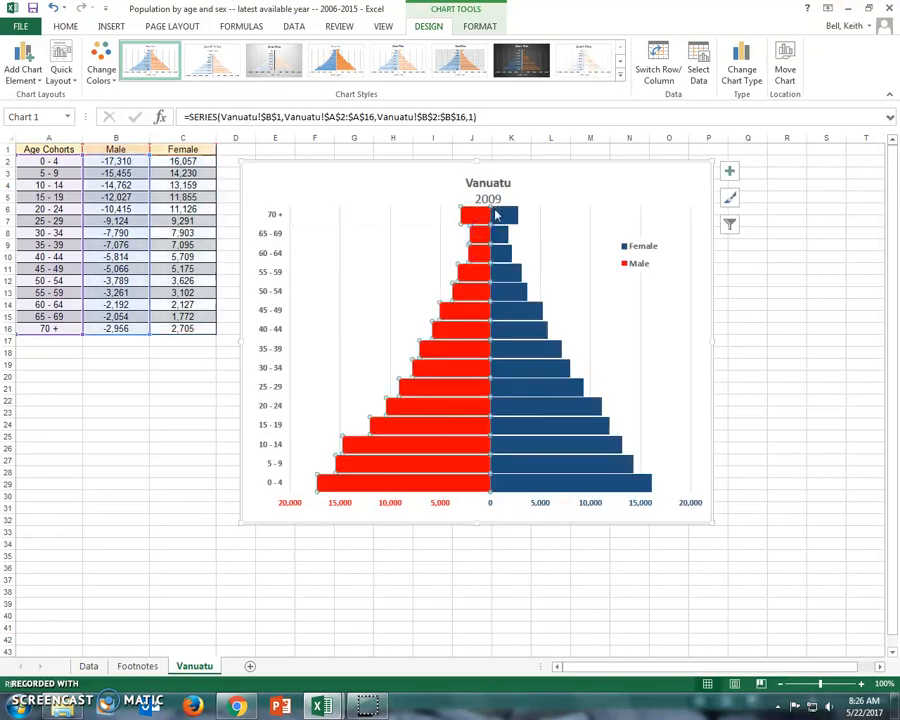
pyautogui.click(497, 198)
pyautogui.moveTo(497, 198); pyautogui.dragTo(492, 206)
pyautogui.click(690, 196)
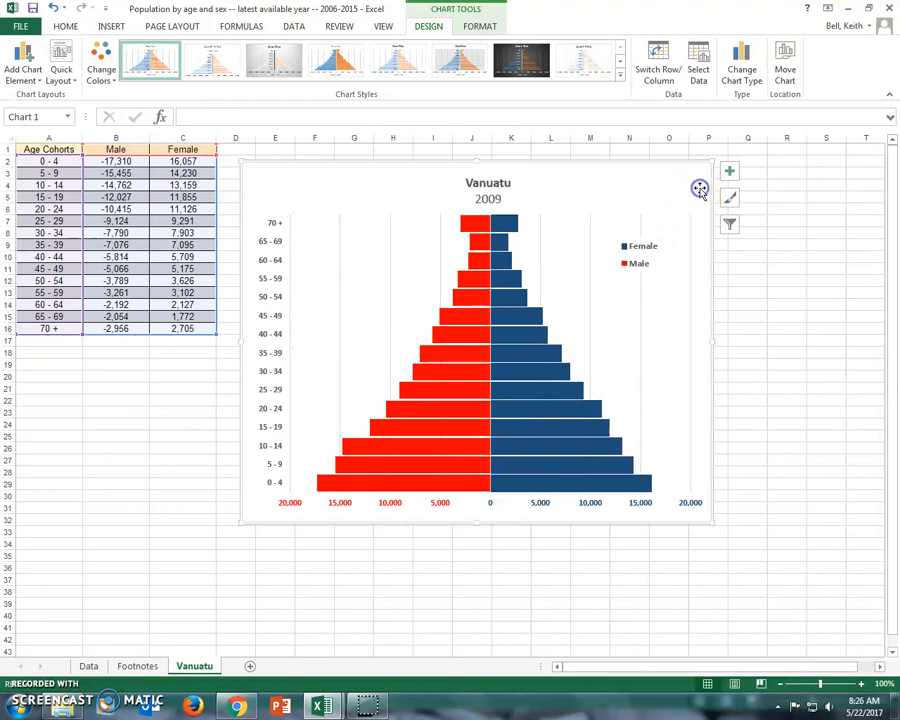